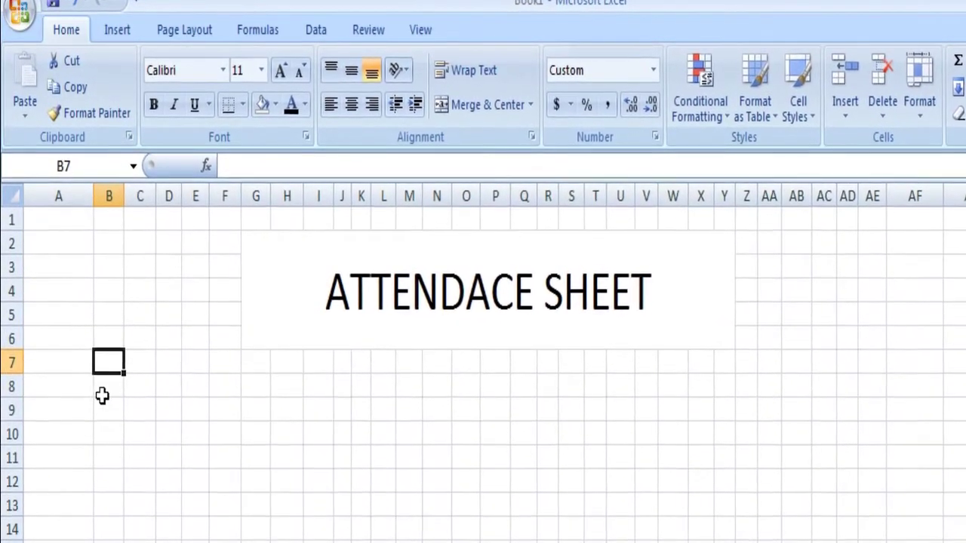
Enter the start date 2/1/2021 in cell B7.
click(110, 357)
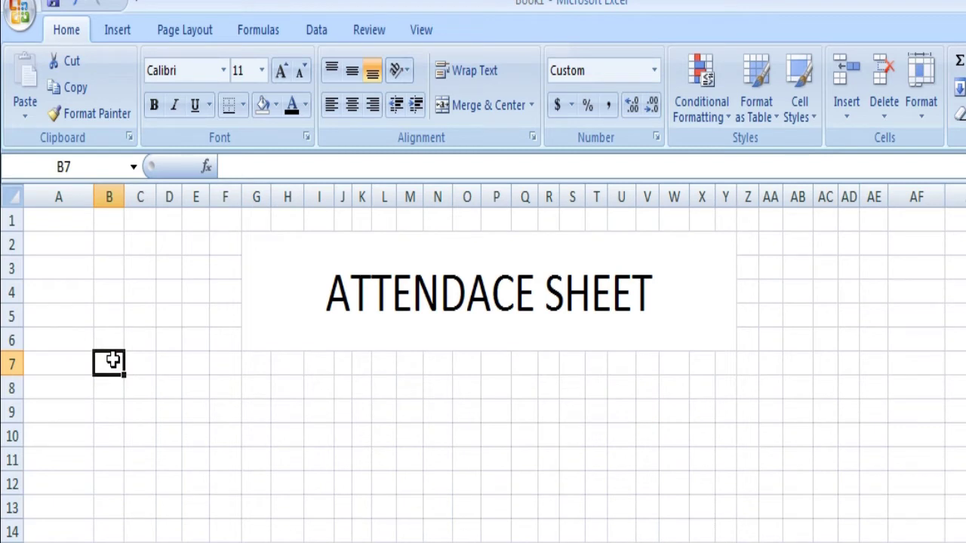
text(2)
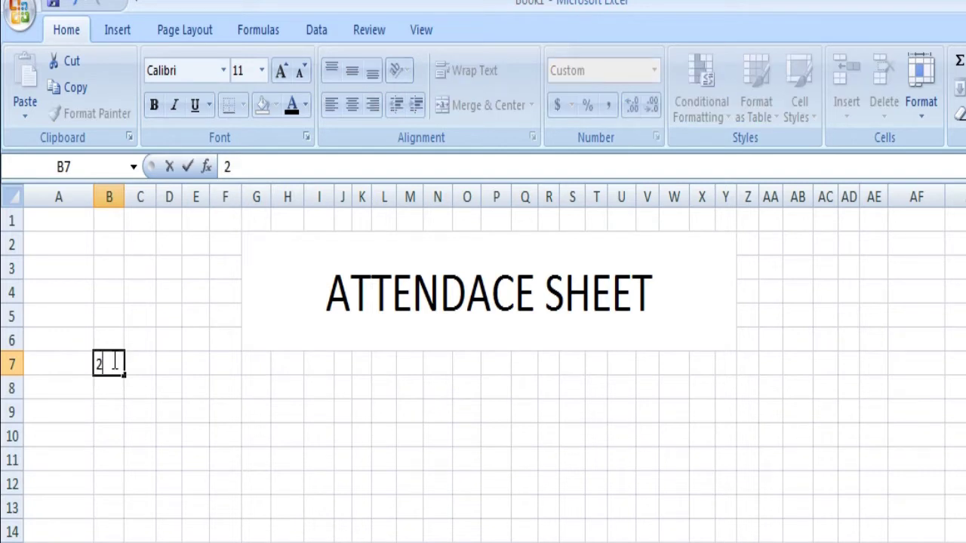
text(/1/20)
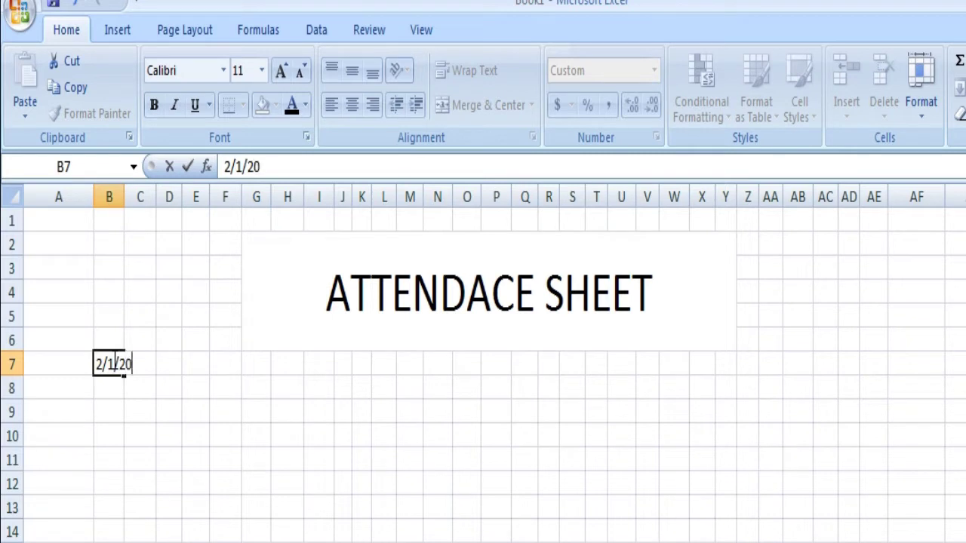
text(21)
key(Return)
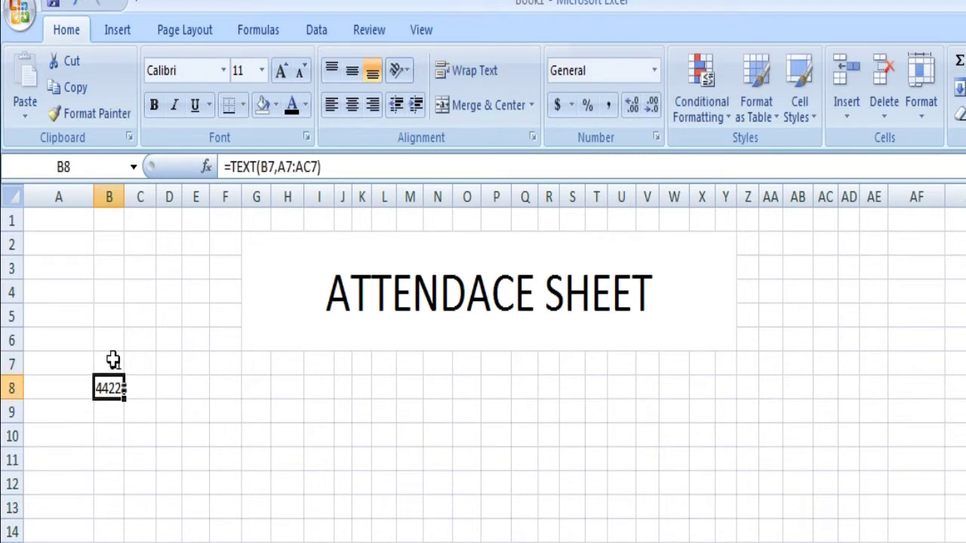
Extend the date series from B7 across row 7 through February 28 in AC7, clearing the extra March date in AD7.
click(113, 362)
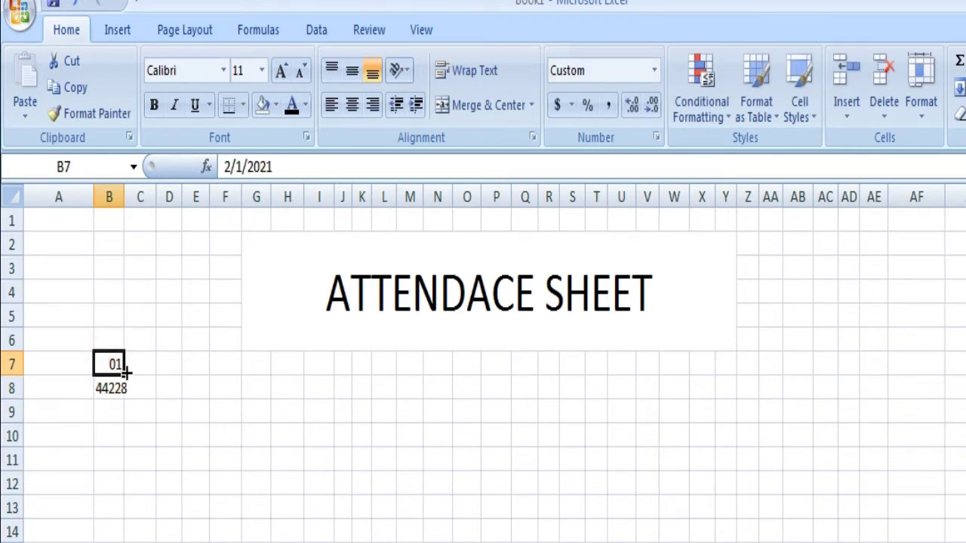
drag(124, 372, 864, 340)
click(867, 338)
click(848, 363)
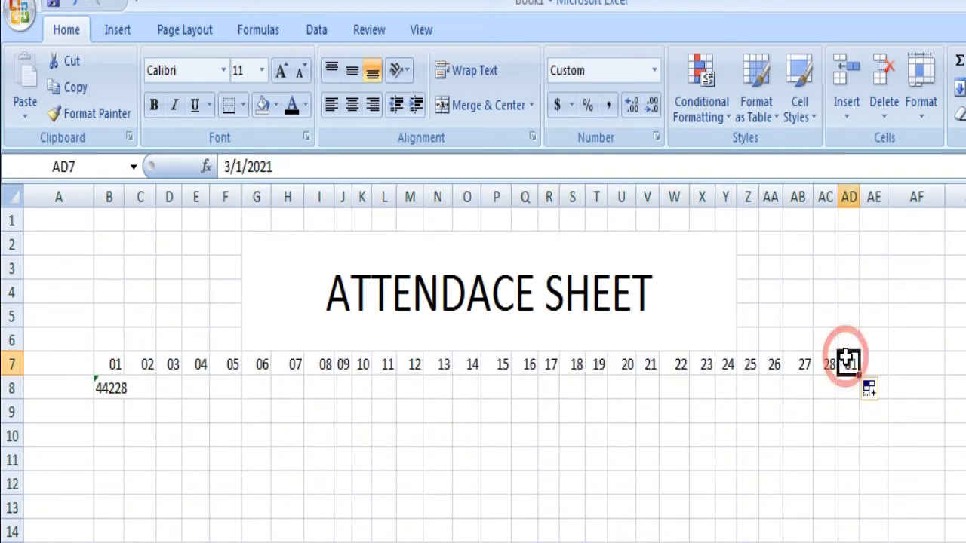
key(Delete)
Replace the formula in B8 with =TEXT(B7,"ddd") to show the weekday of the date above.
click(113, 383)
key(BackSpace)
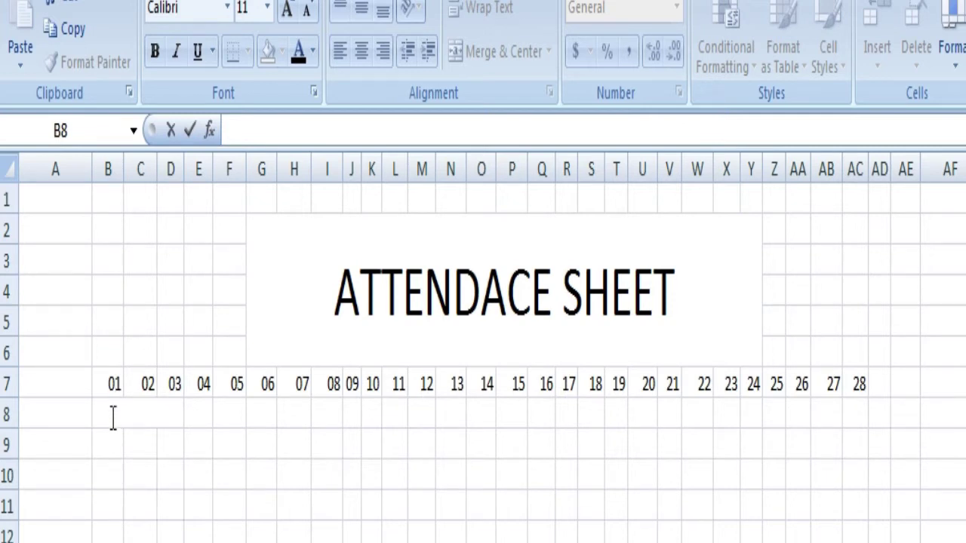
click(109, 414)
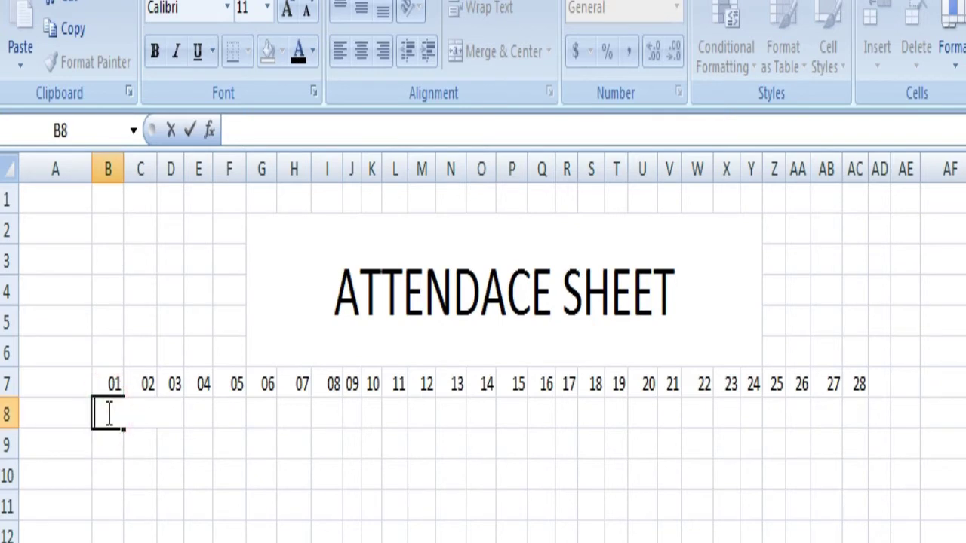
text(=)
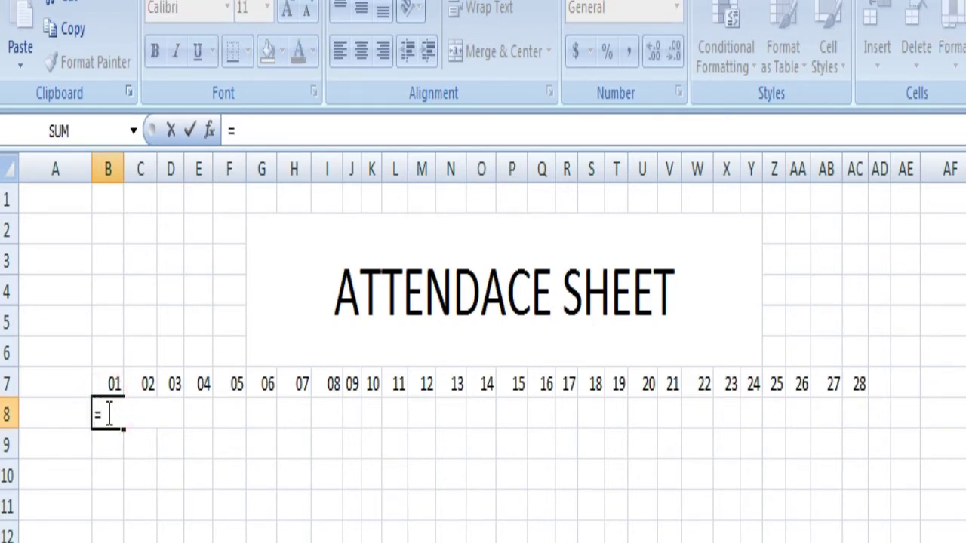
text(text)
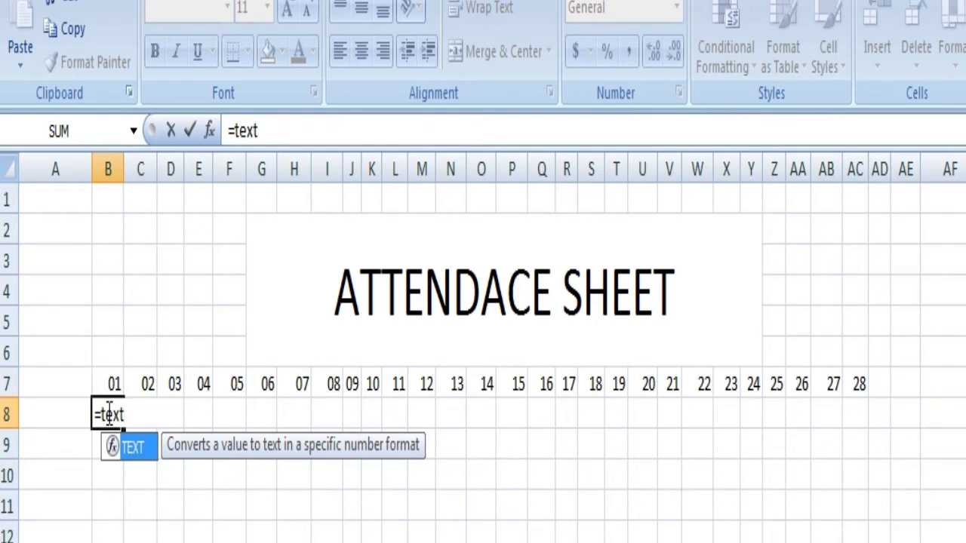
text(9)
key(BackSpace)
text(()
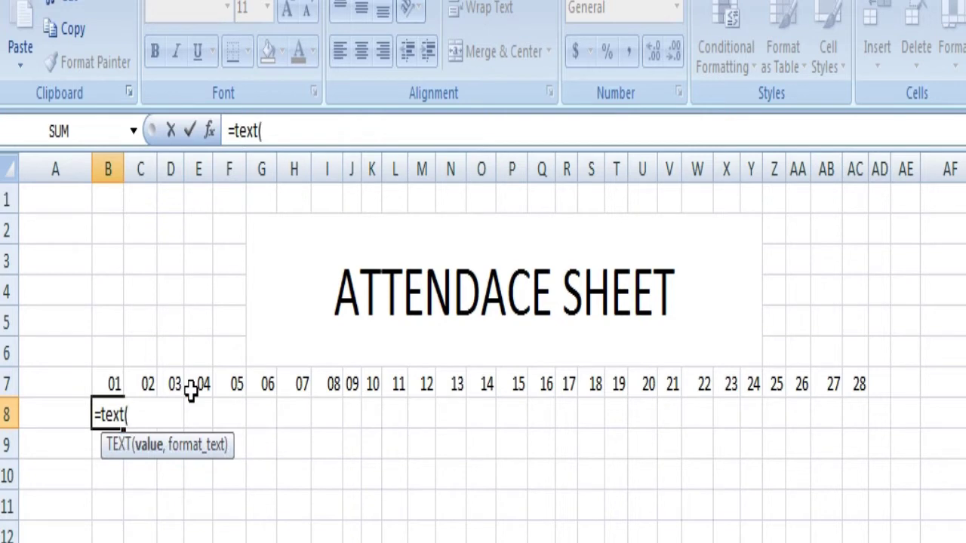
click(115, 386)
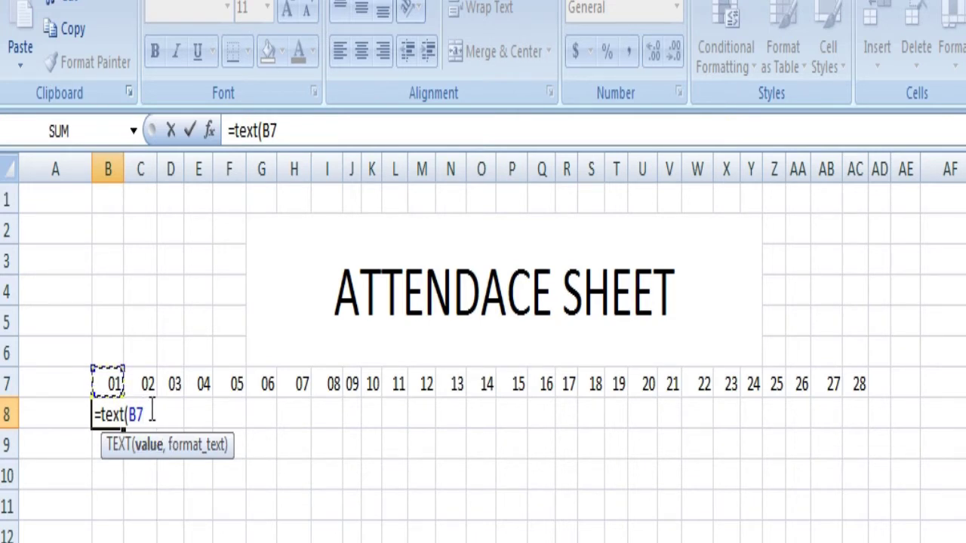
text(,)
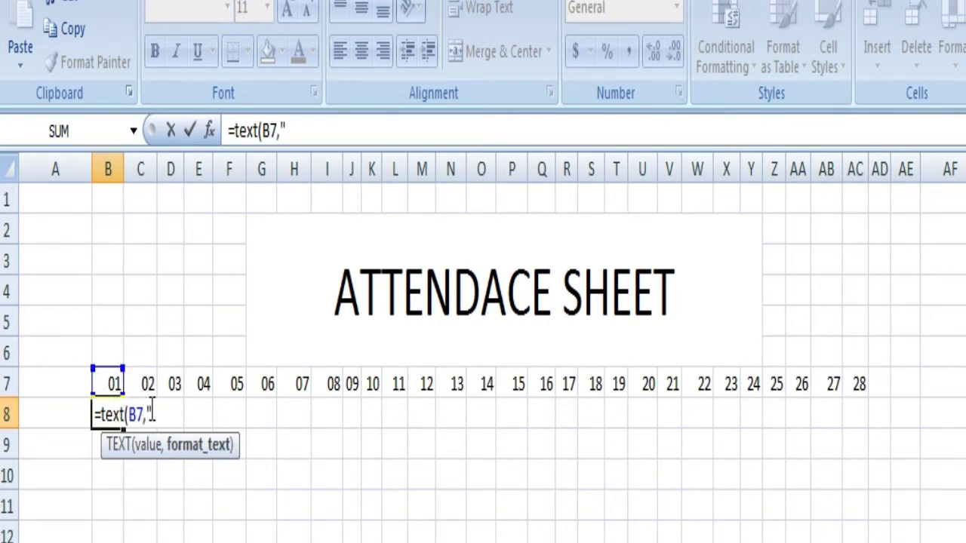
text("ddd)
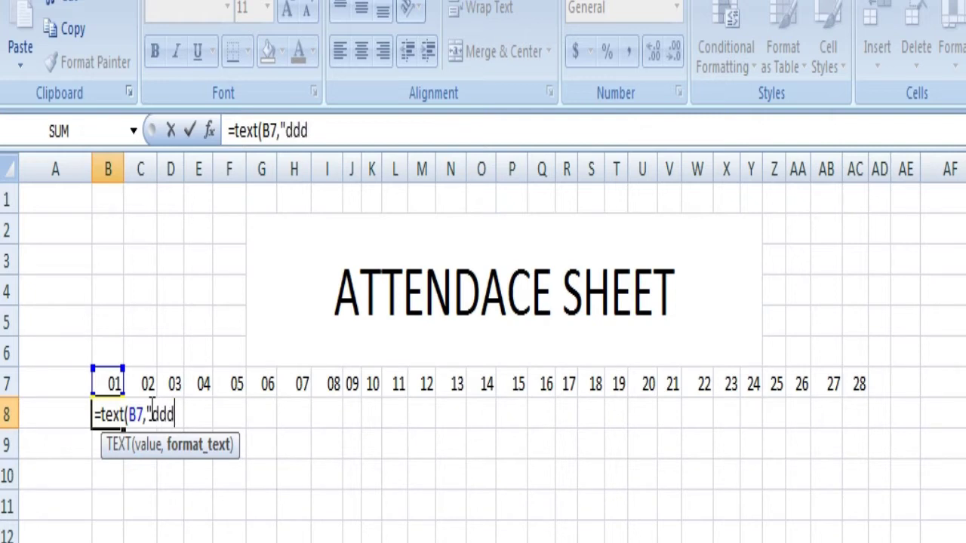
text("))
key(Return)
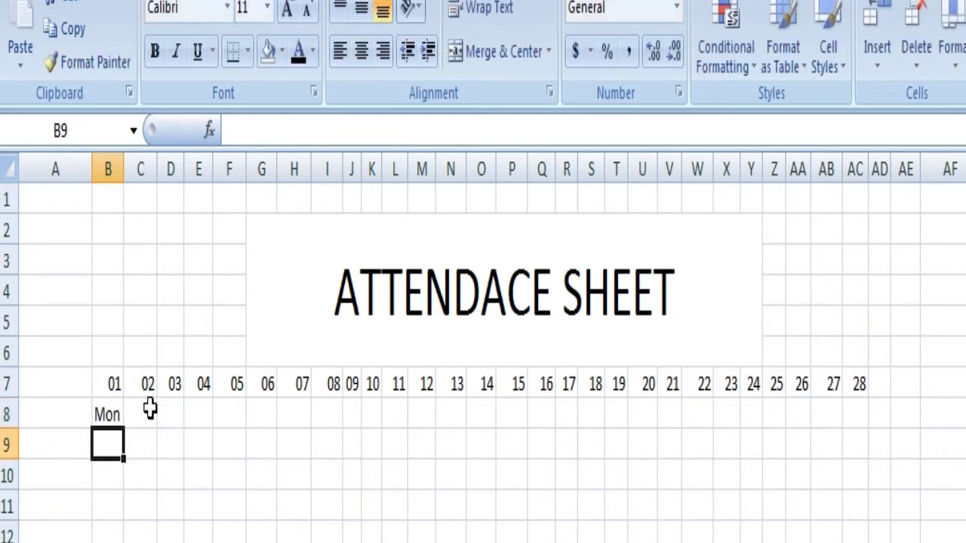
Copy the weekday formula from B8 across row 8 through AC8.
click(113, 412)
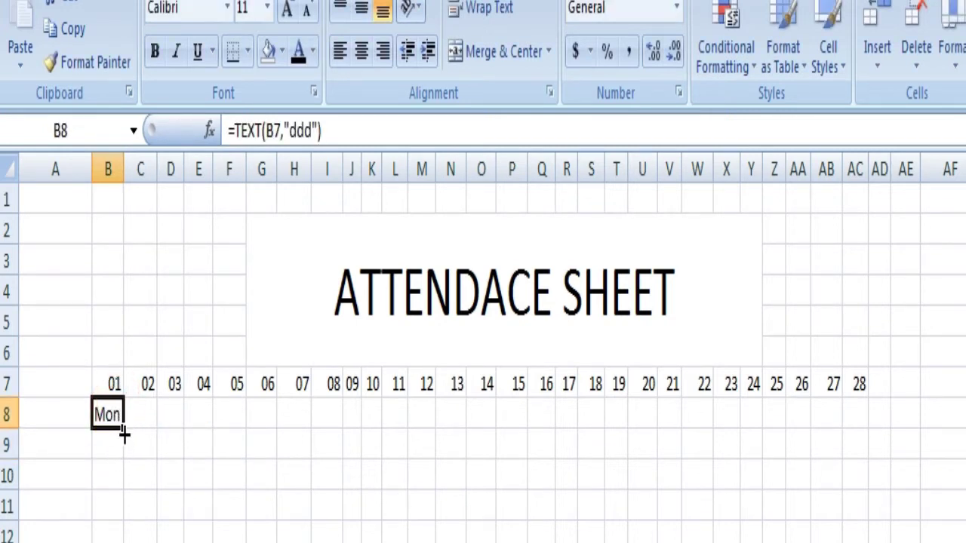
drag(123, 433, 861, 375)
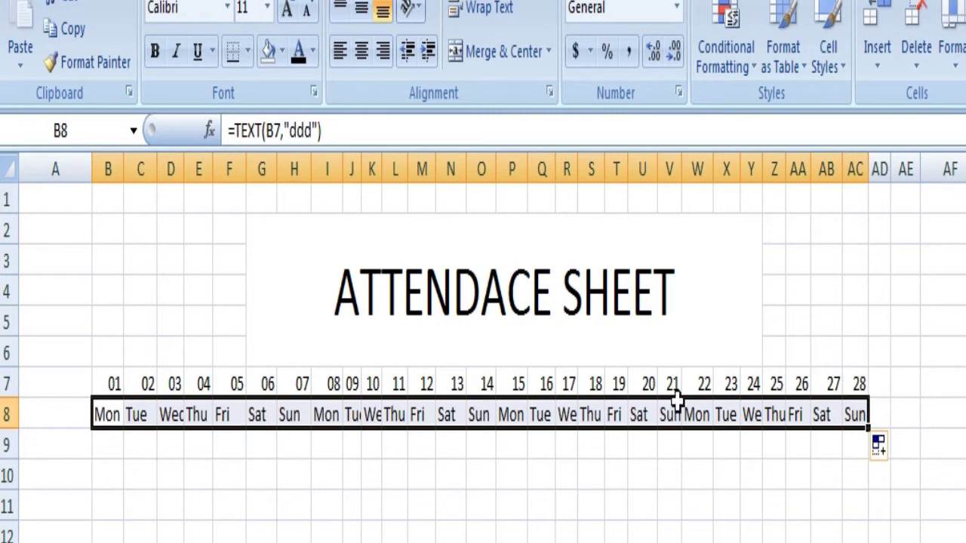
click(111, 442)
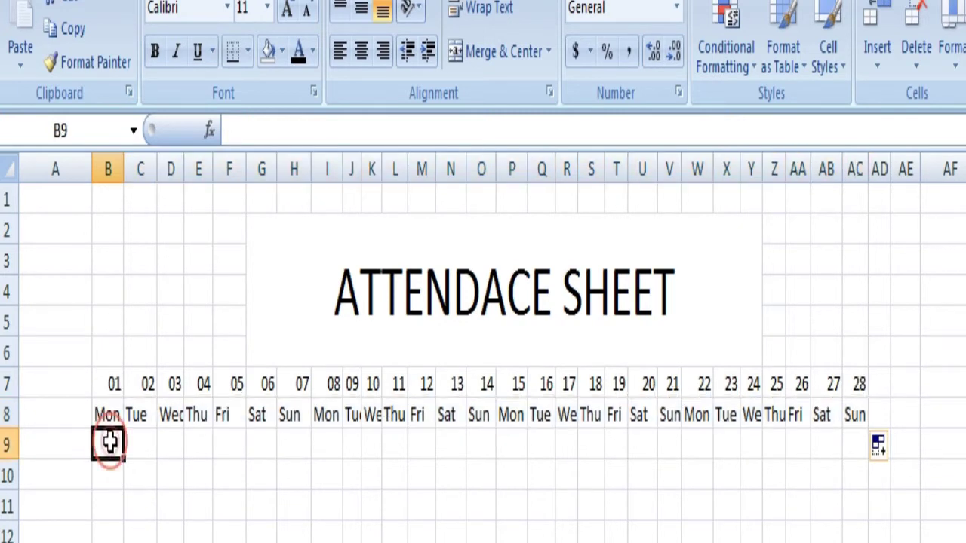
Enter the two attendees' first names in cells A9 and A10.
click(67, 441)
text(usa)
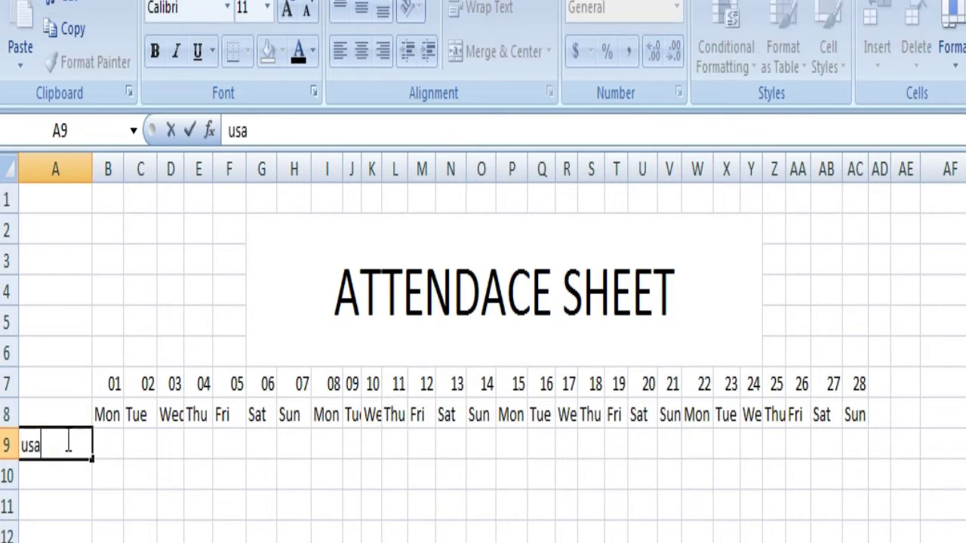
text(ma)
key(Return)
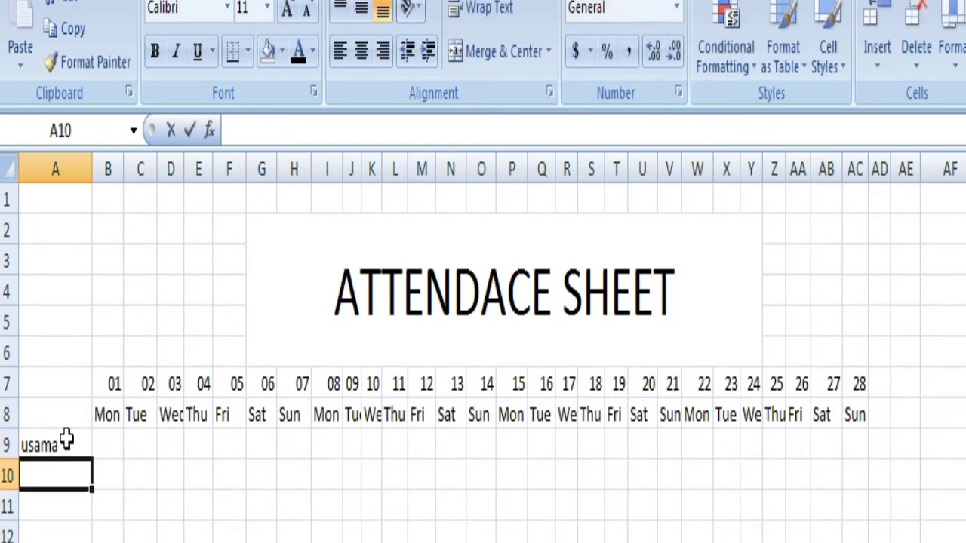
text(auns)
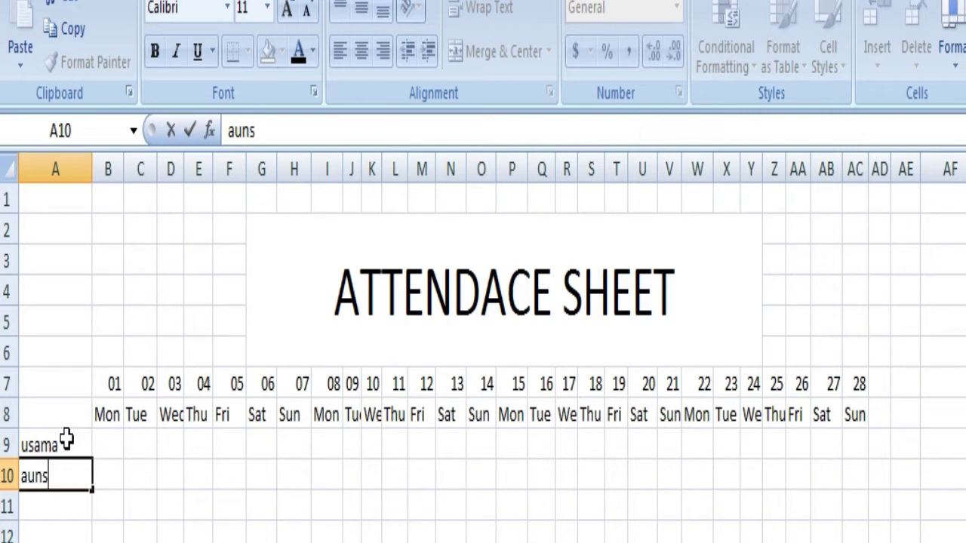
key(Return)
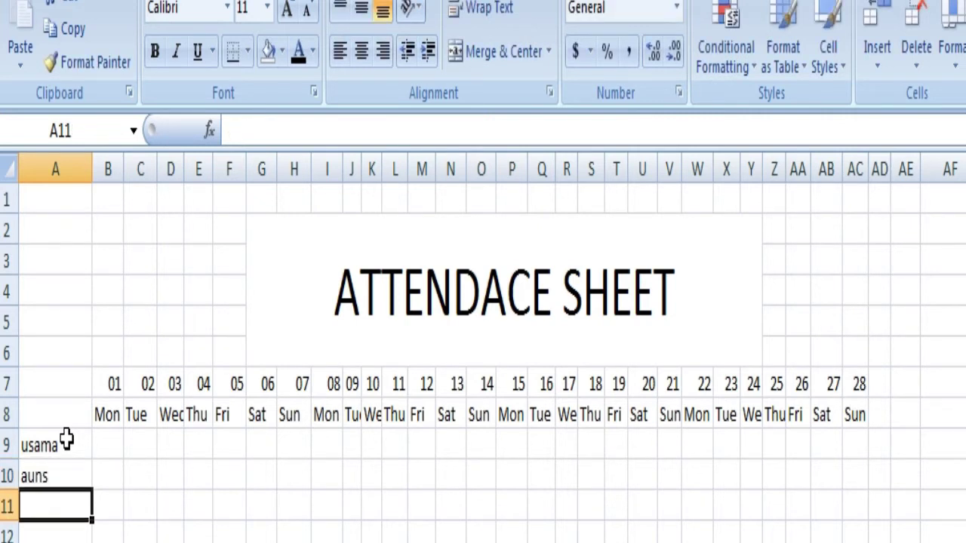
click(110, 451)
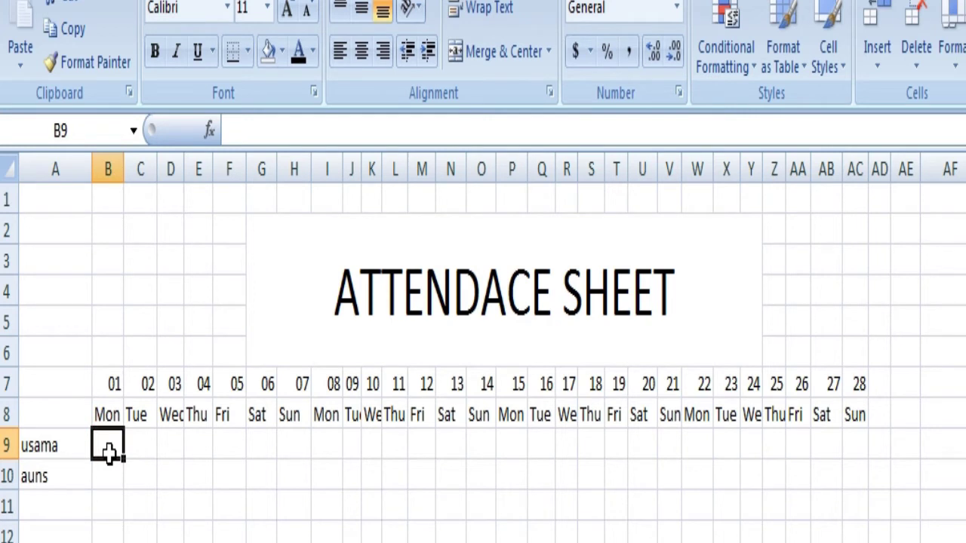
Fill the Sunday 07 column red from H7 down to H15.
click(296, 386)
drag(297, 385, 295, 536)
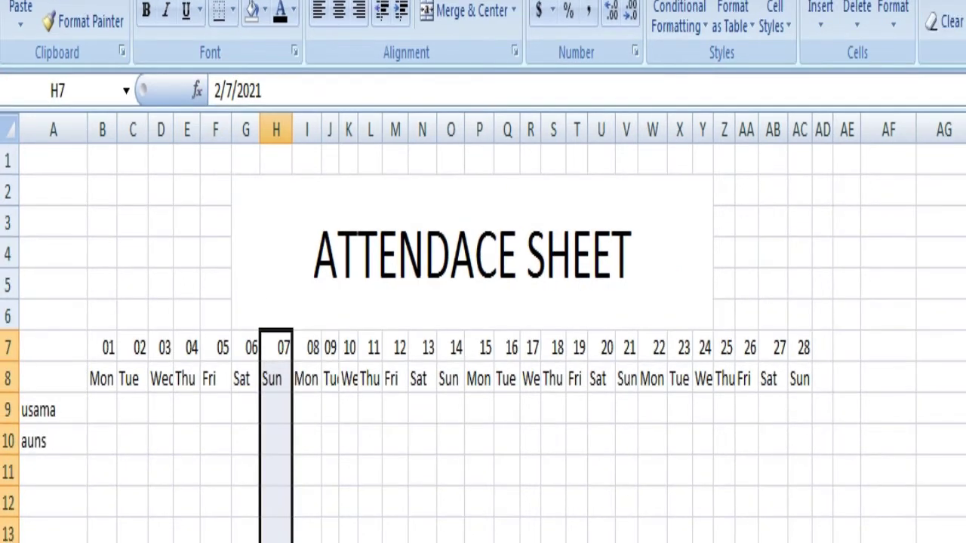
click(282, 51)
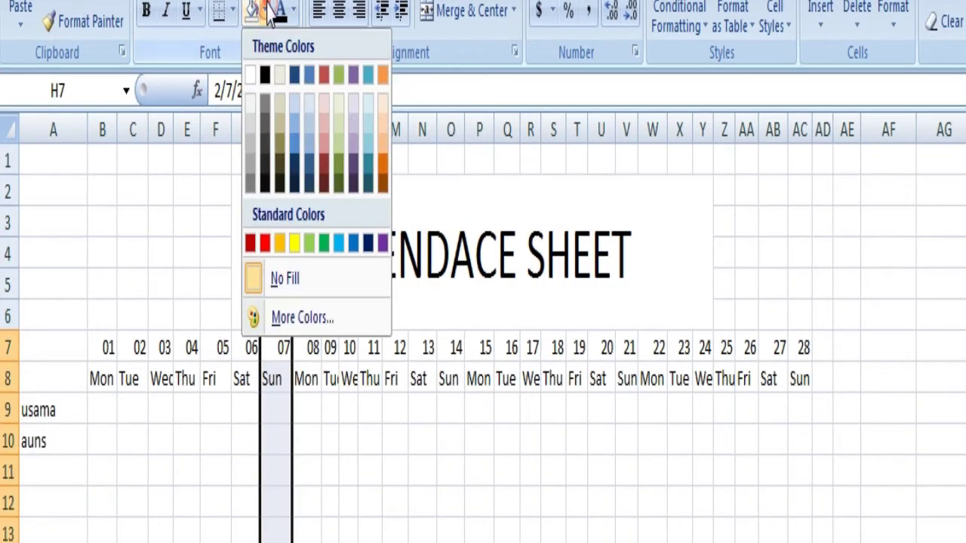
click(264, 242)
click(330, 530)
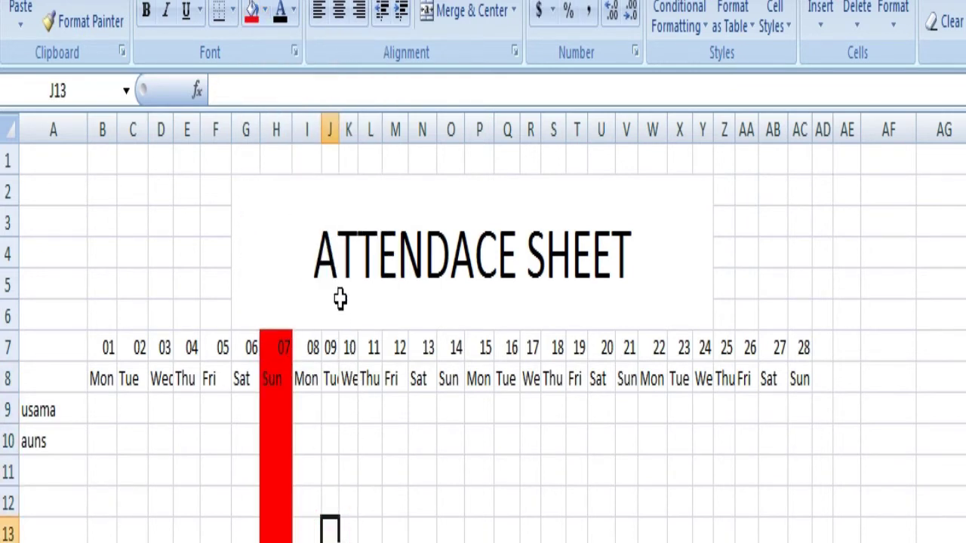
Fill the other Sunday columns, 14, 21 and 28, with the same red from row 7 to row 15.
drag(340, 122, 341, 123)
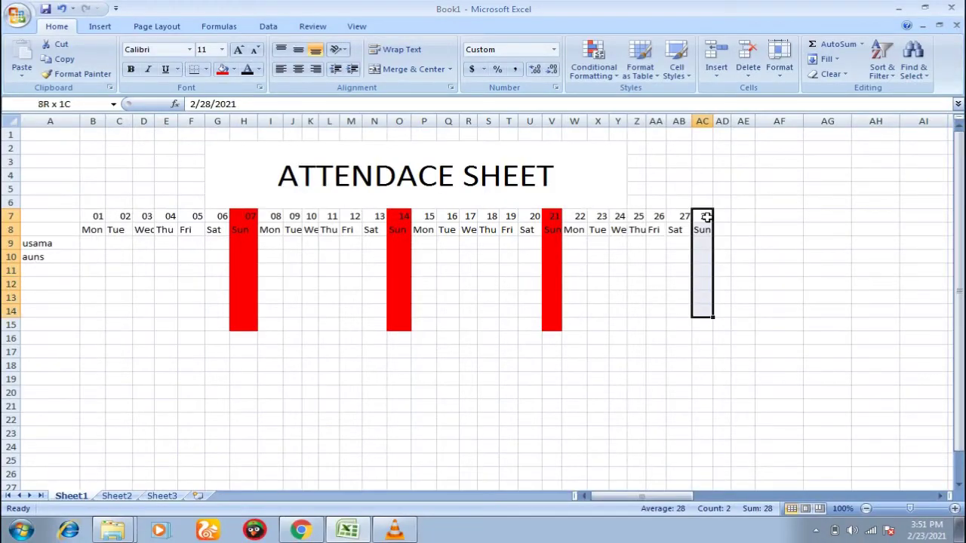
key(shift+Down)
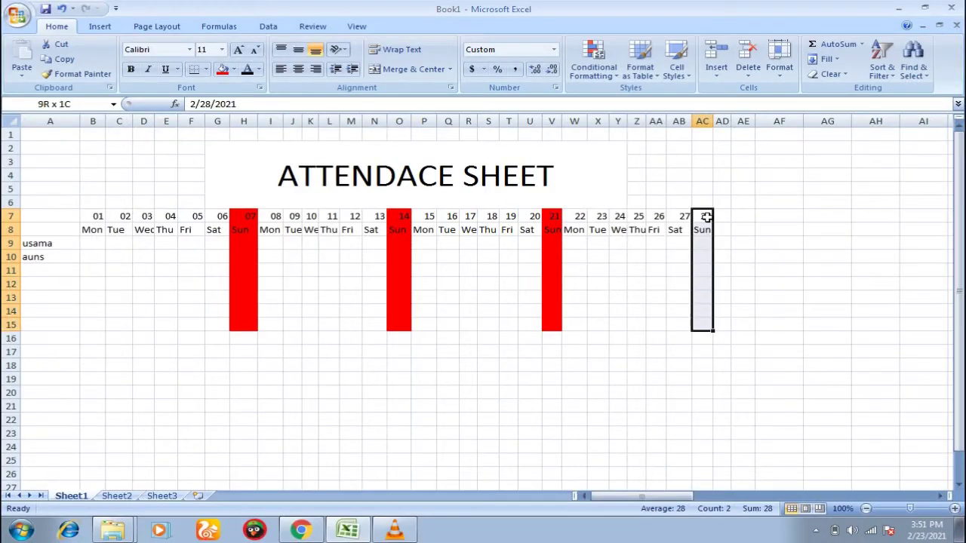
click(221, 69)
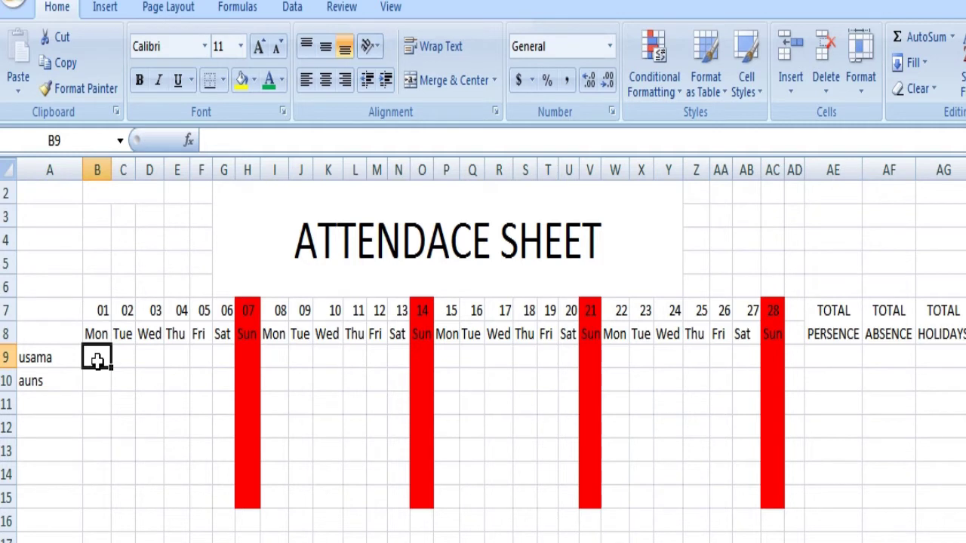
Start a data validation rule on cells B9:AD10 and restrict the allowed entries to a List.
drag(98, 361, 525, 381)
key(shift+Right)
key(shift+Right)
key(shift+Right)
key(shift+Right)
key(shift+Right)
key(shift+Right)
key(shift+Right)
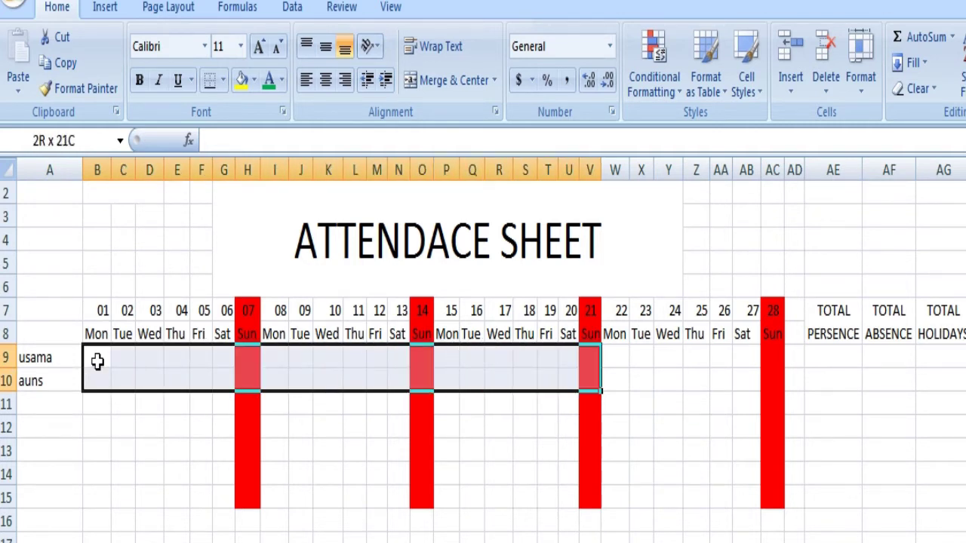
key(shift+Right)
key(shift+Right)
key(shift+Right)
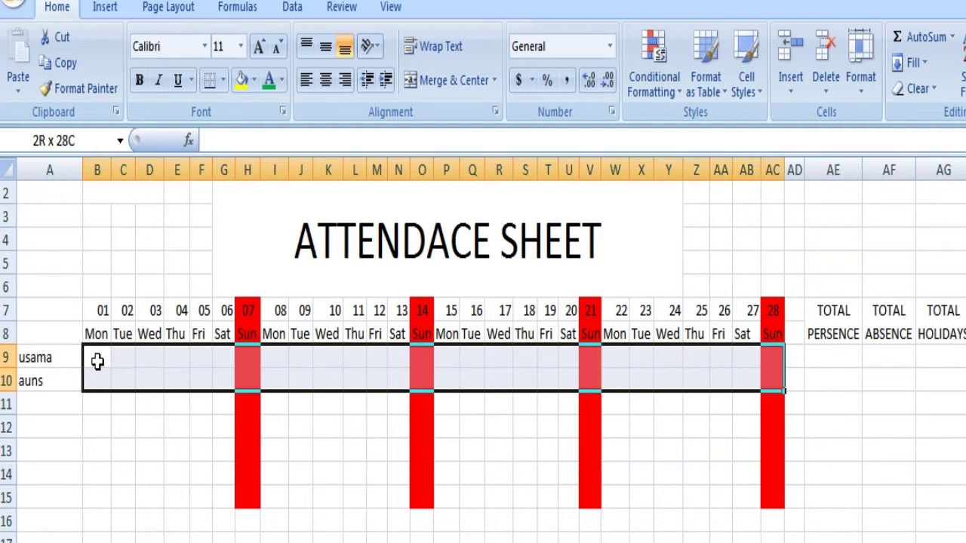
key(shift+Right)
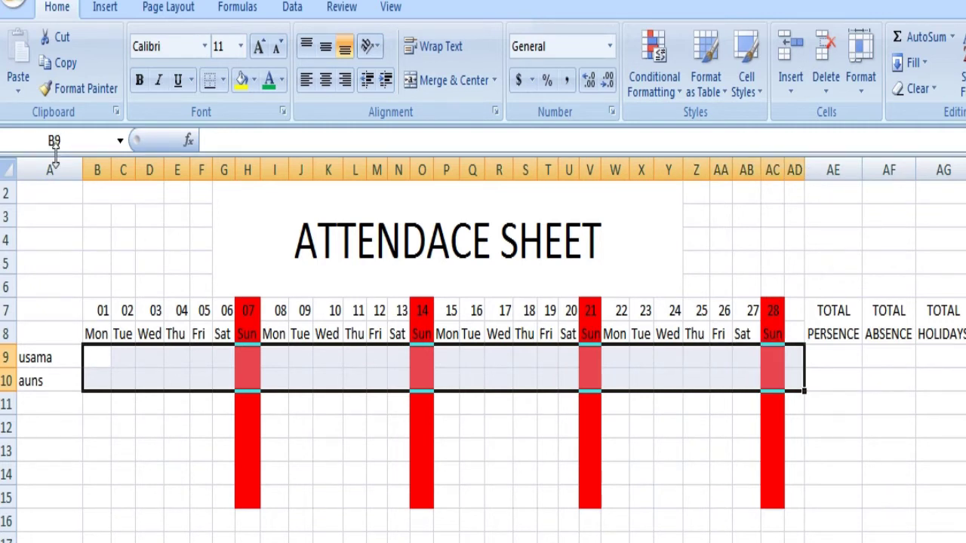
click(295, 7)
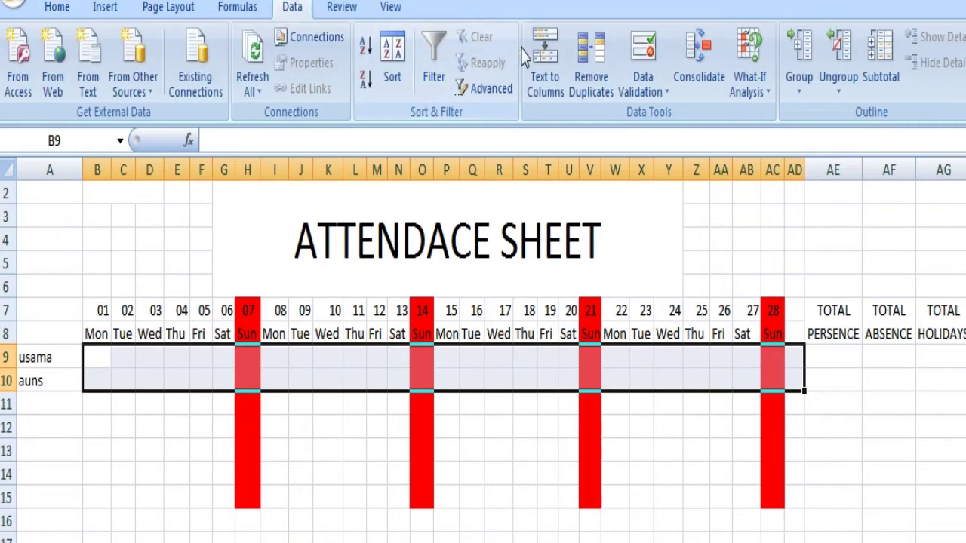
click(661, 92)
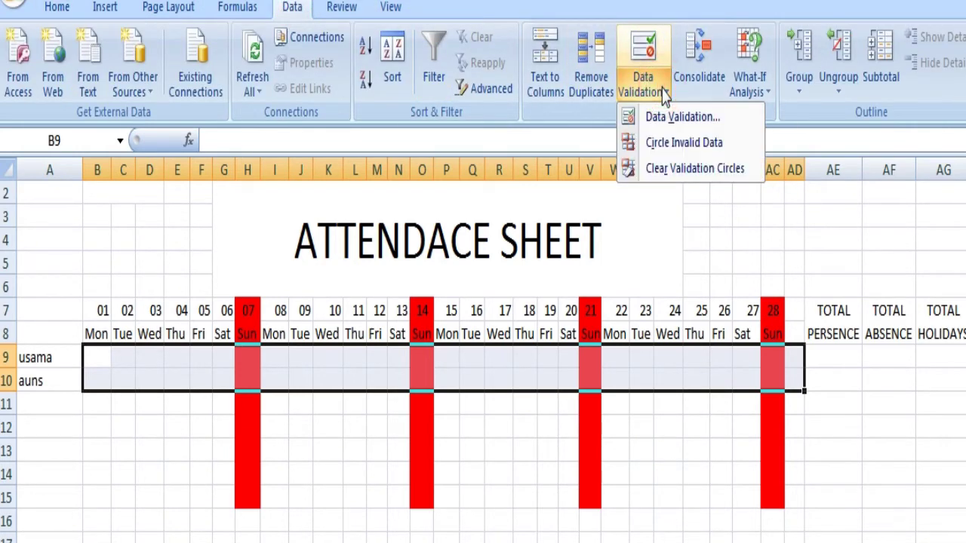
click(662, 118)
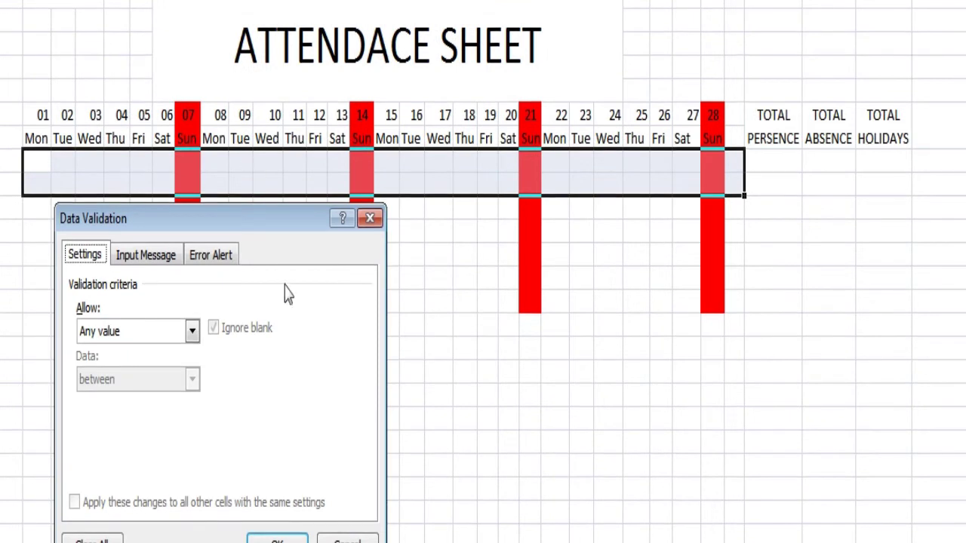
click(192, 330)
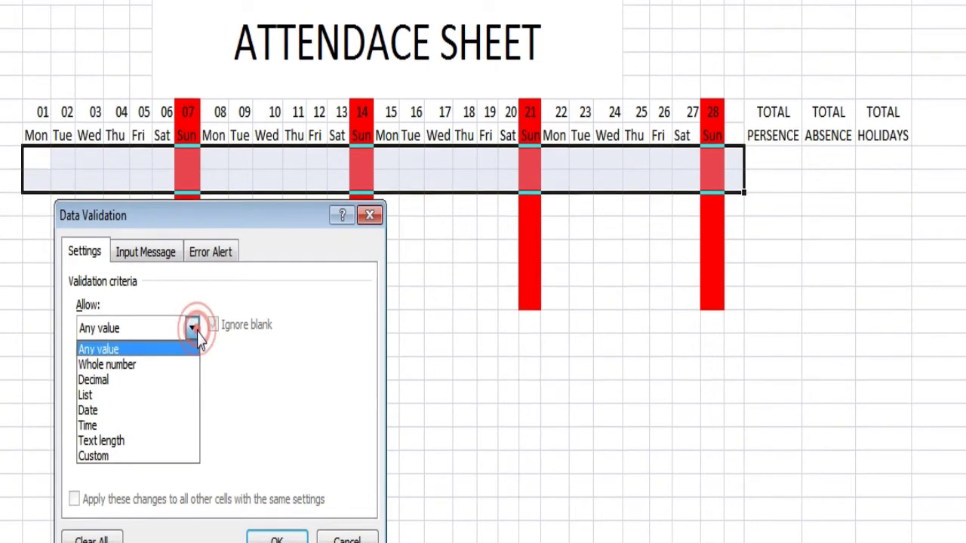
click(149, 398)
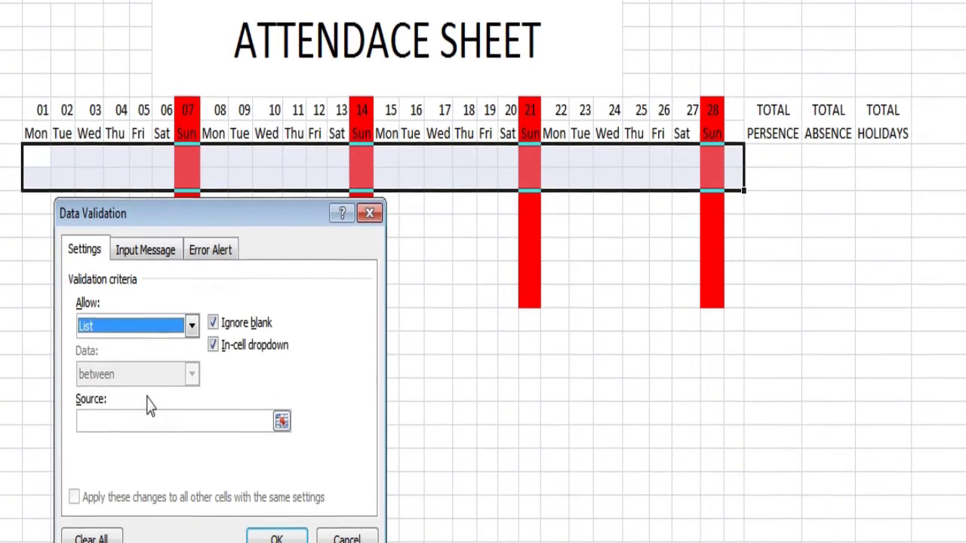
Set the validation list's source to P,A,H and apply the rule.
click(110, 416)
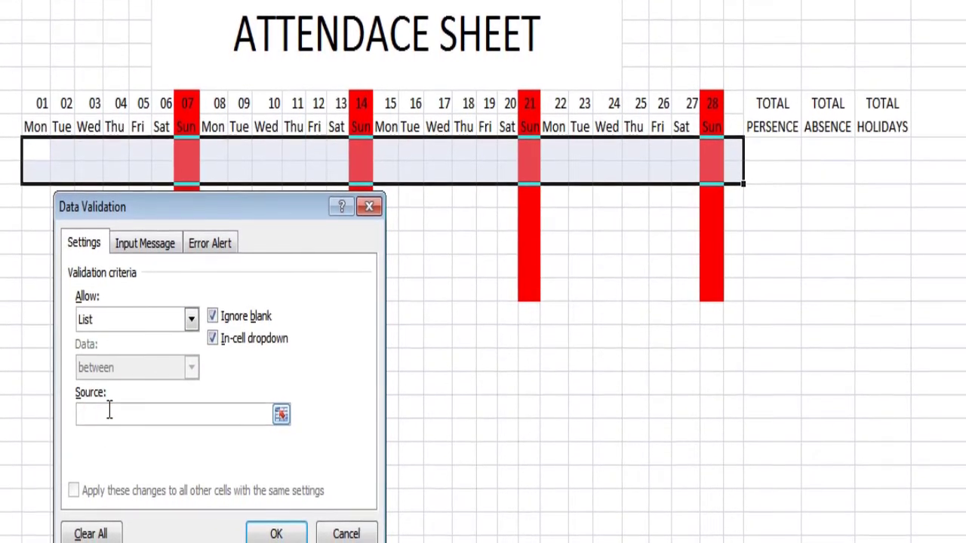
text(P)
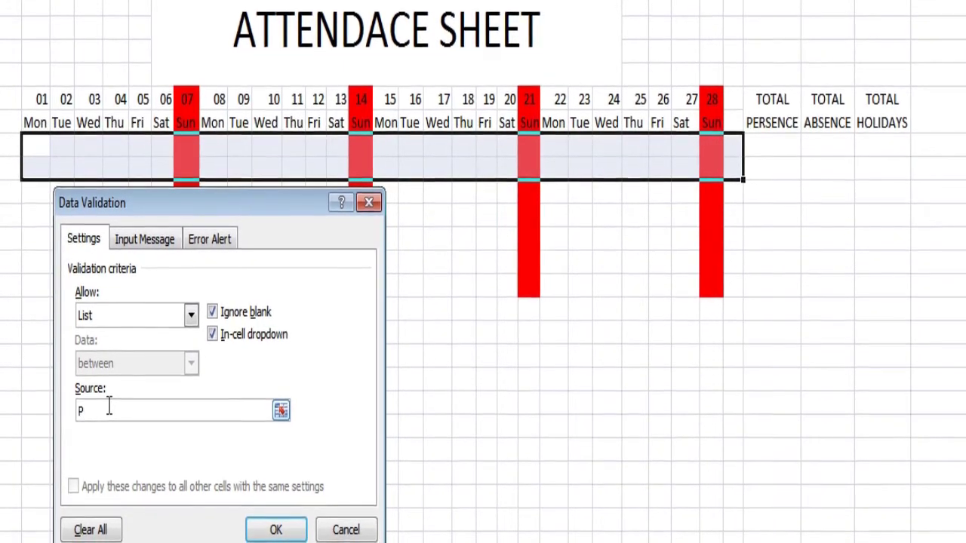
text(,)
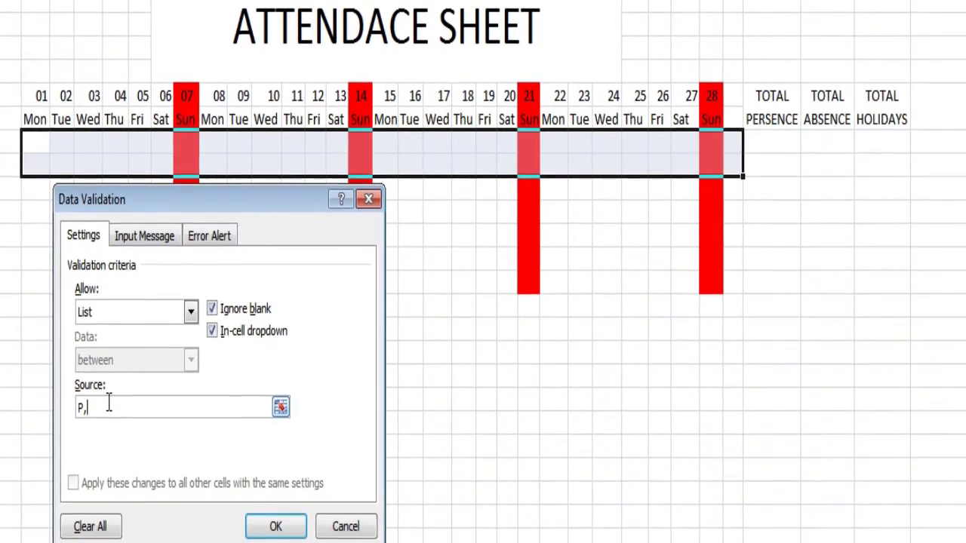
text(AQ)
key(BackSpace)
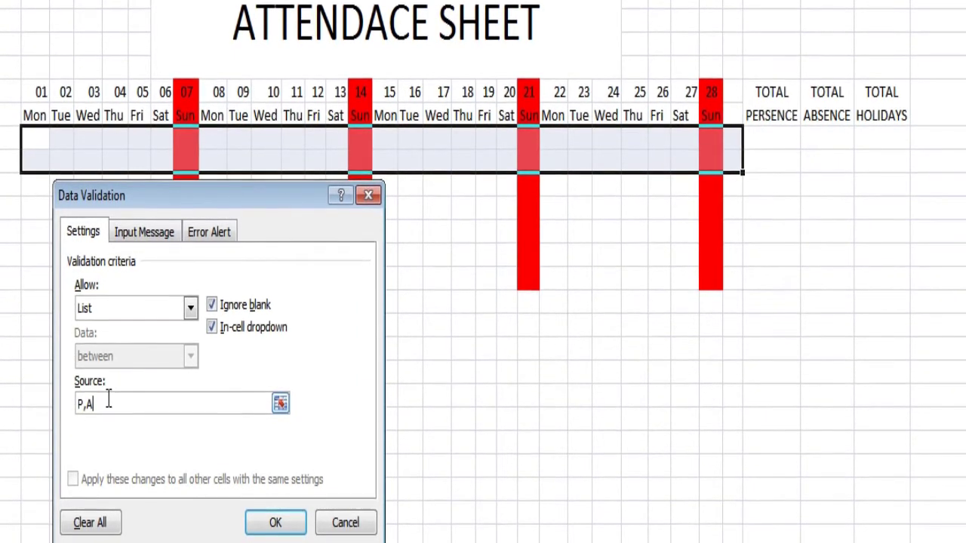
text(,H)
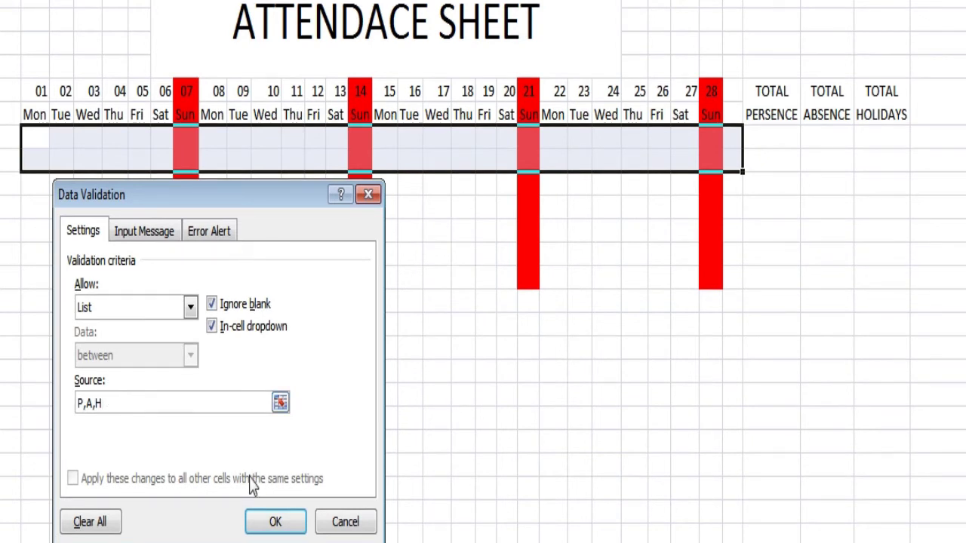
click(263, 517)
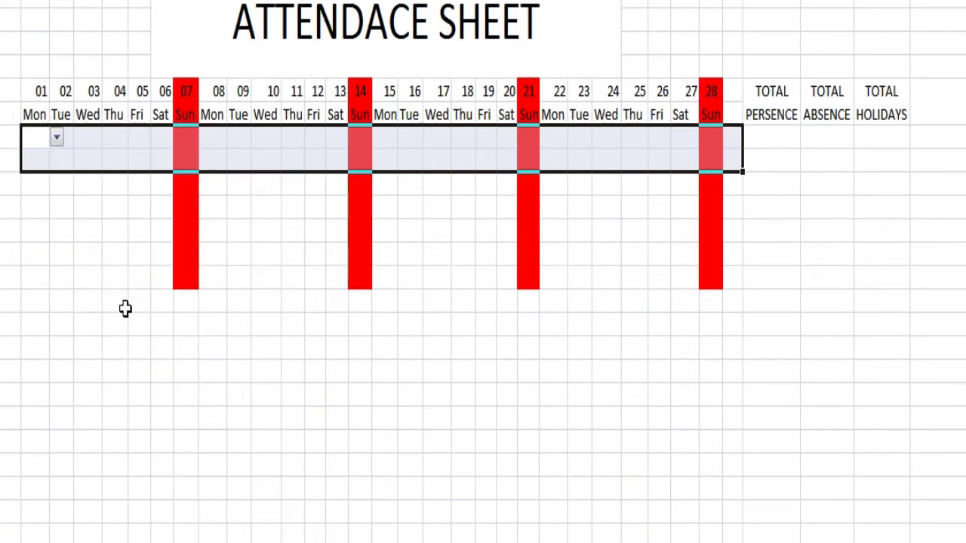
Choose P for the first attendee in B9 and open the list of choices for D9.
click(119, 303)
click(42, 141)
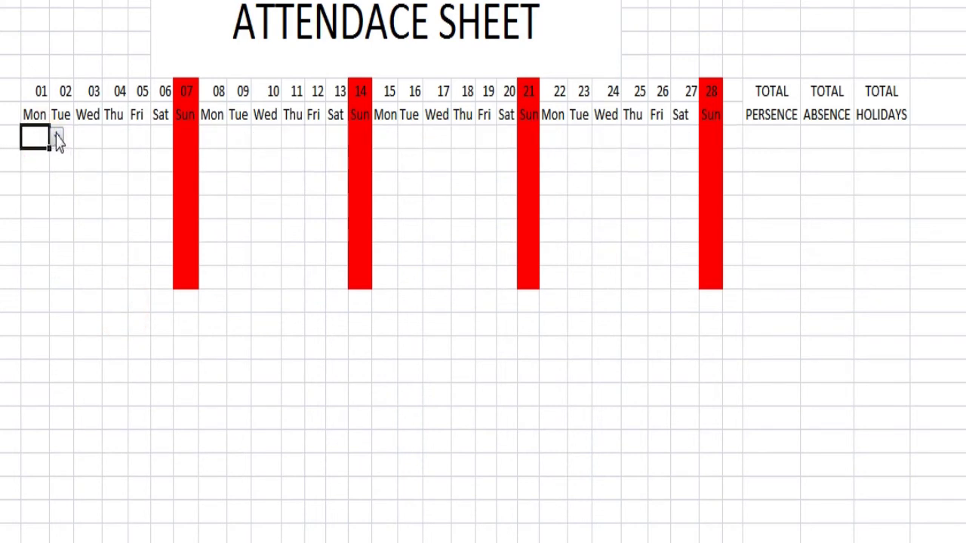
click(56, 137)
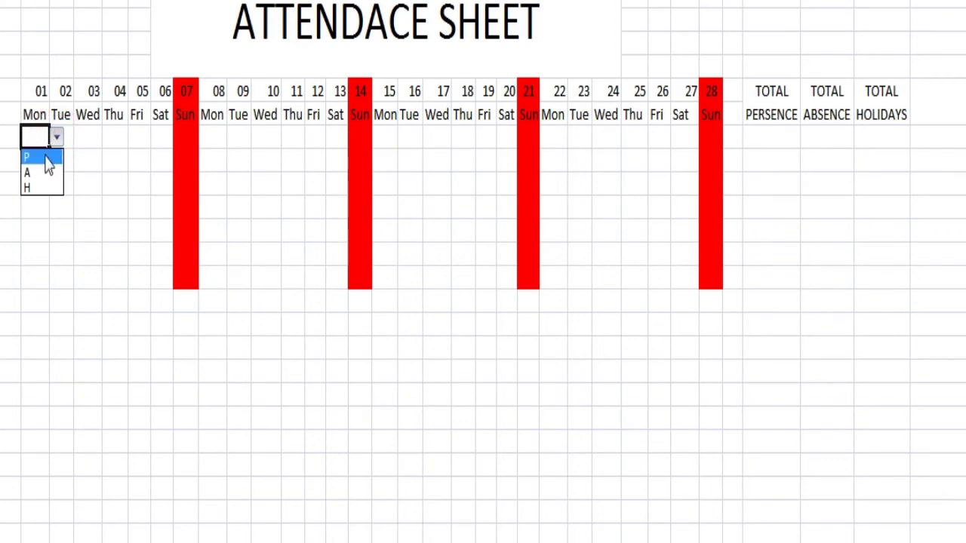
click(43, 159)
click(86, 136)
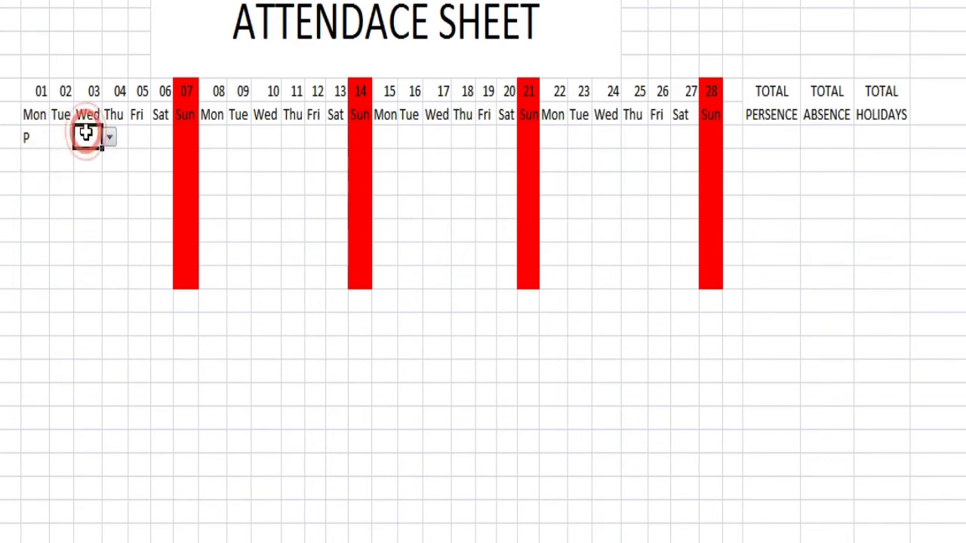
click(110, 138)
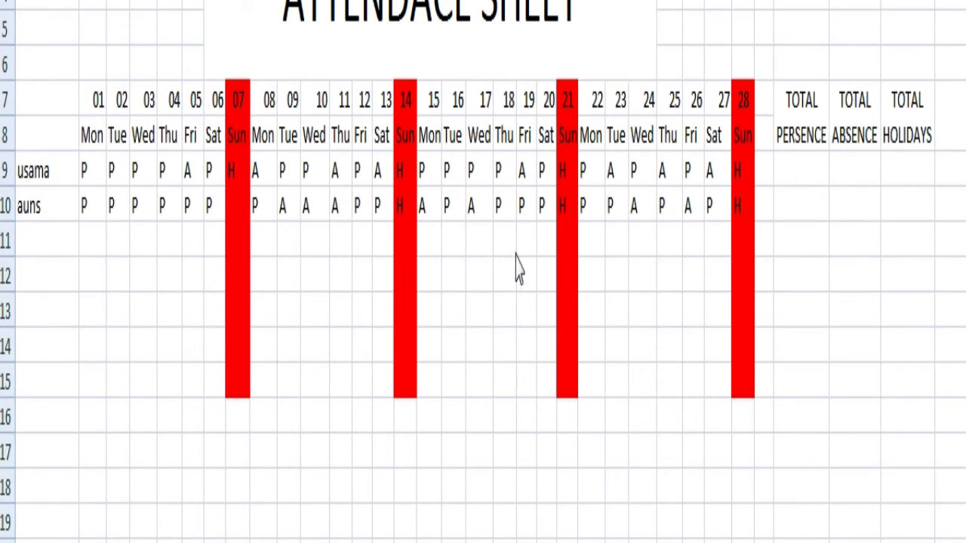
Begin a COUNTIF formula in the total presence cell AE9 with the range B9:AC9.
click(789, 176)
click(794, 175)
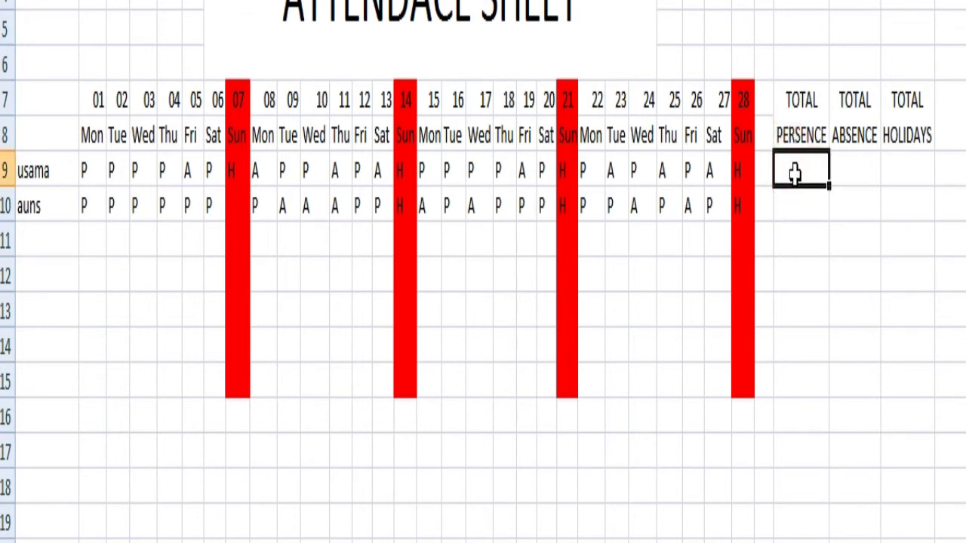
text(=CO)
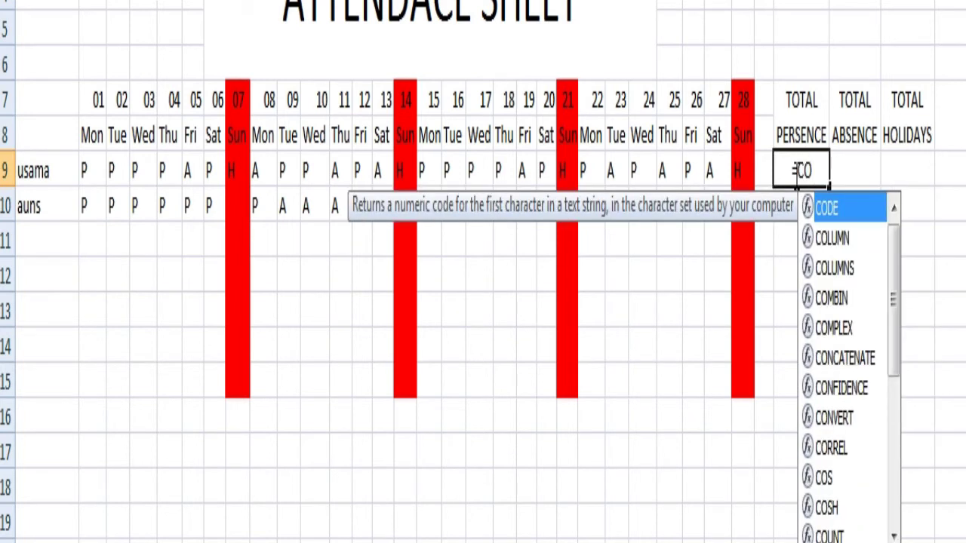
text(UNT)
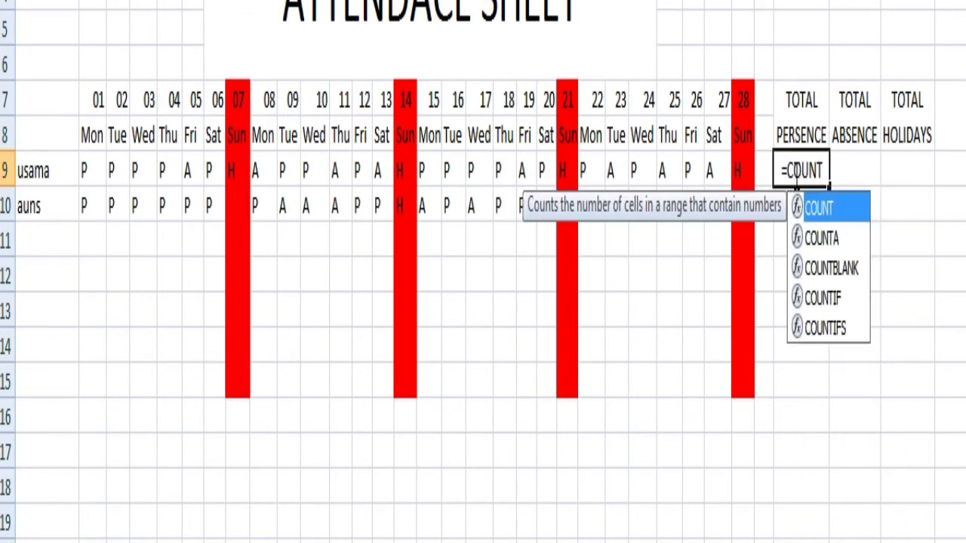
text(IF)
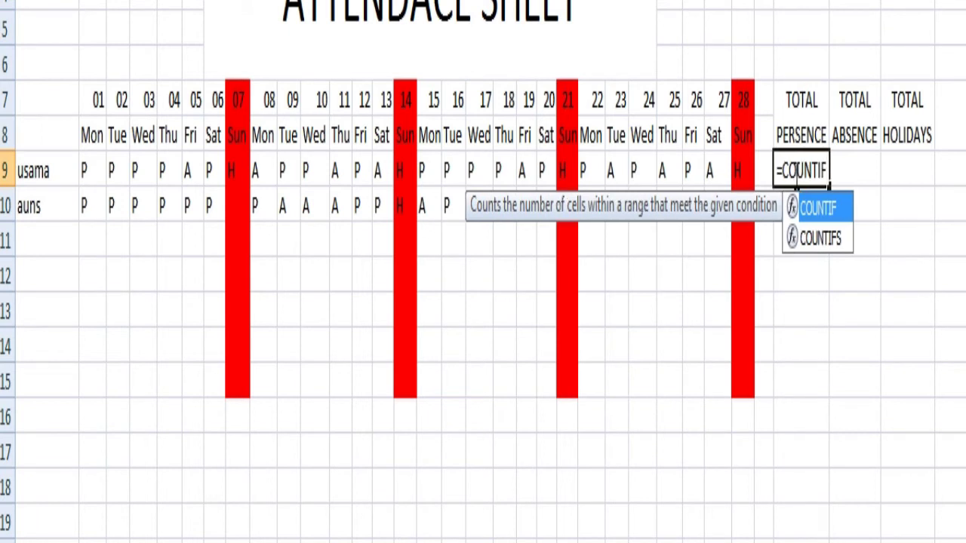
text(()
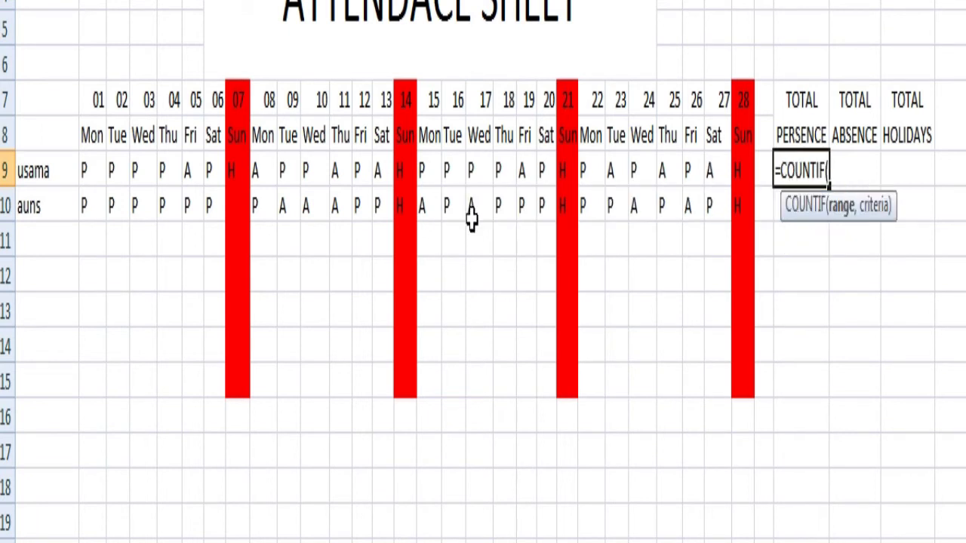
click(94, 159)
mouse_move(94, 160)
mouse_down()
mouse_move(175, 171)
mouse_move(750, 170)
mouse_up()
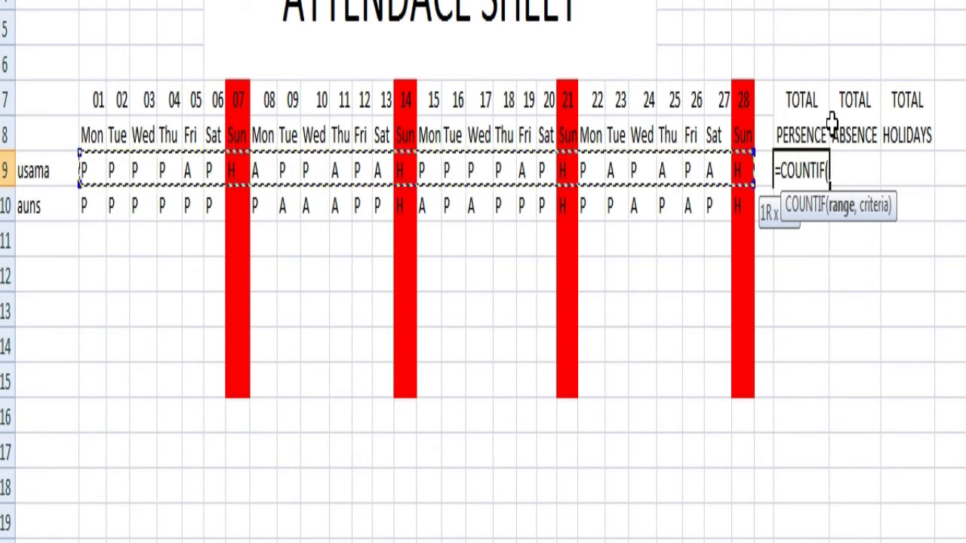
text(,)
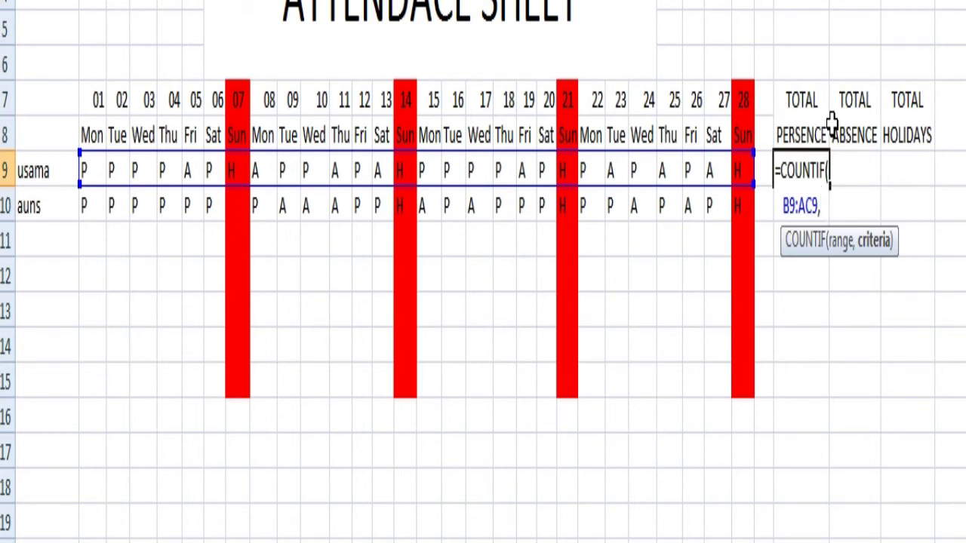
text(")
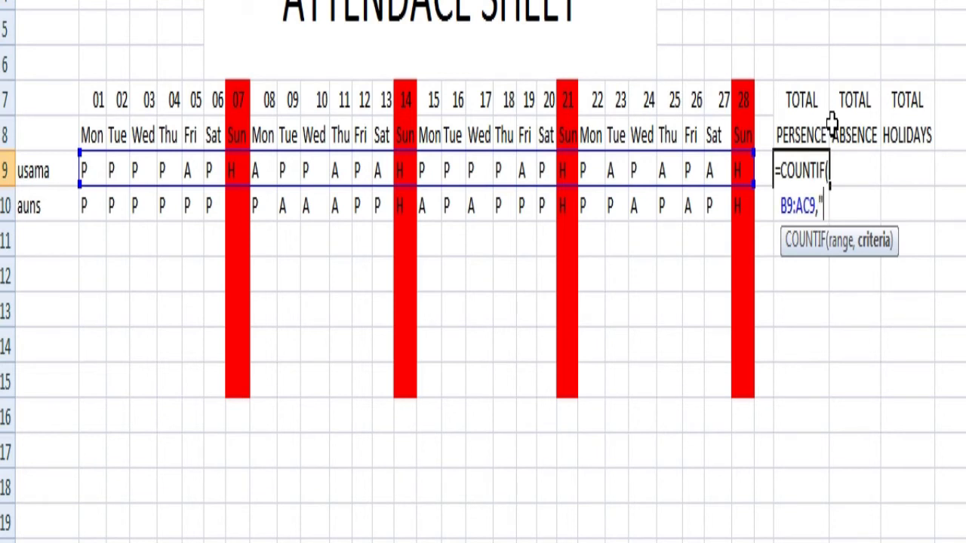
text(P)
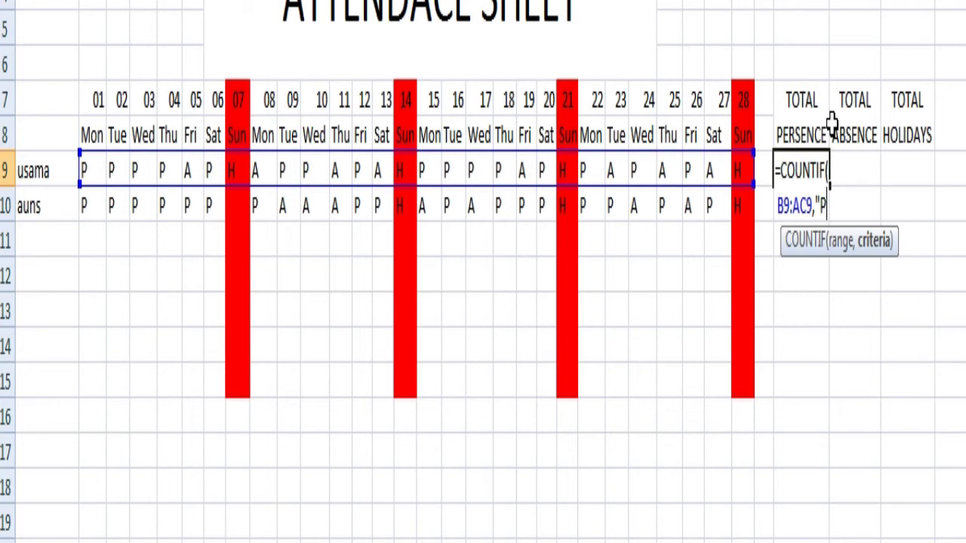
text(")
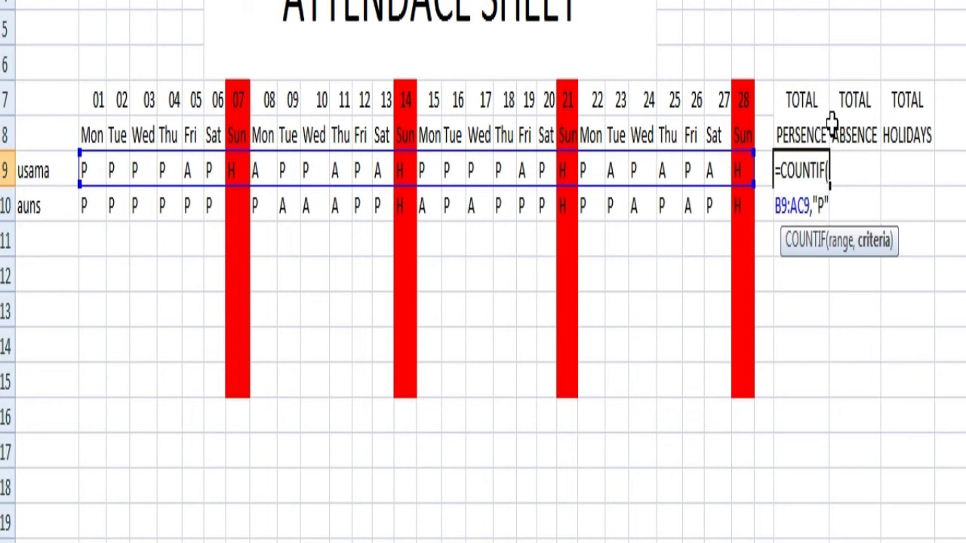
key(BackSpace)
key(BackSpace)
key(BackSpace)
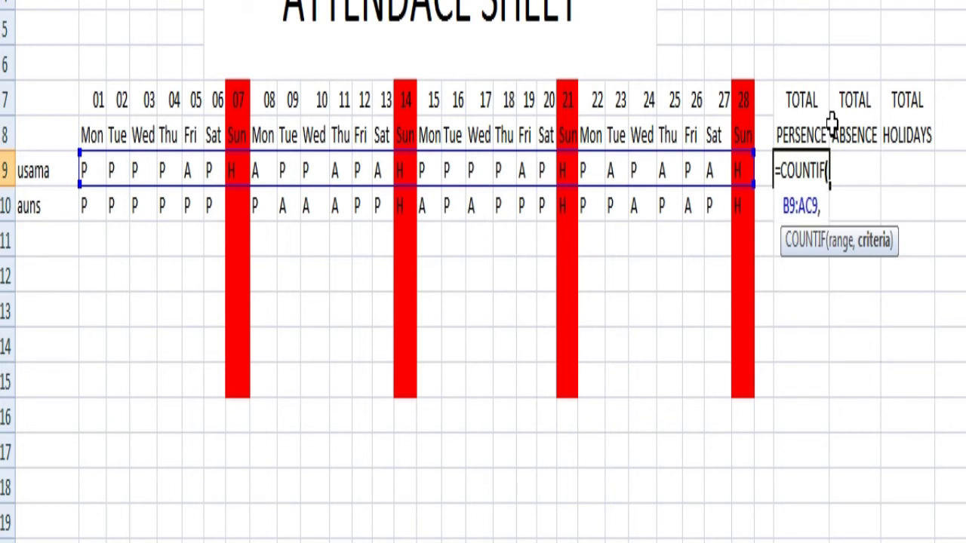
Complete the COUNTIF formula in AE9 with the criterion "P".
text("P")
key(Return)
click(805, 170)
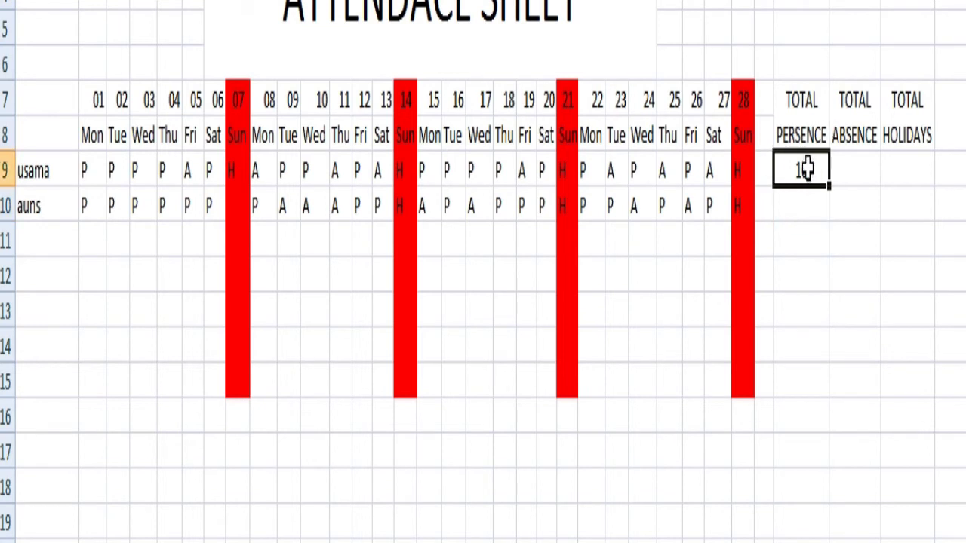
Enter a COUNTIF formula in the total absence cell AF9 with the range B9:AC9 and the criterion "A".
click(851, 172)
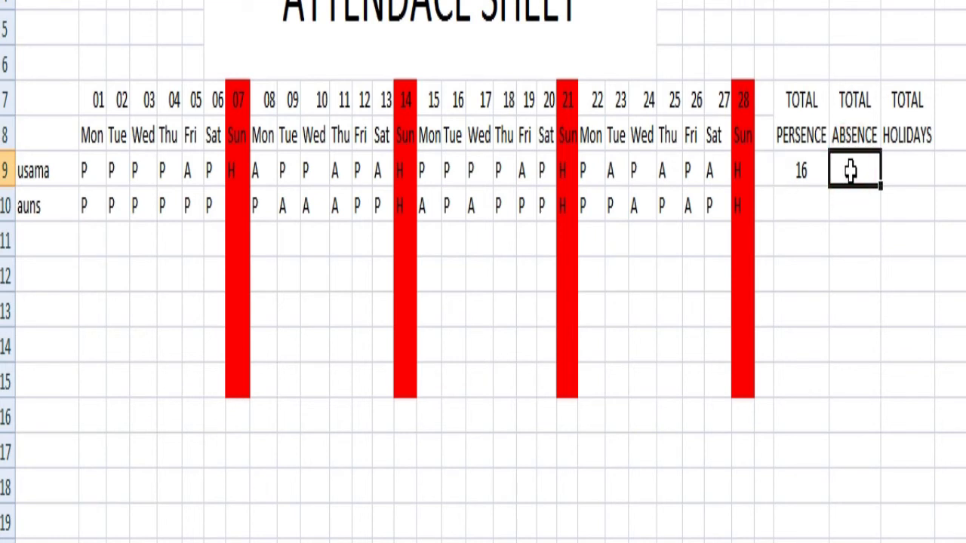
text(=CO)
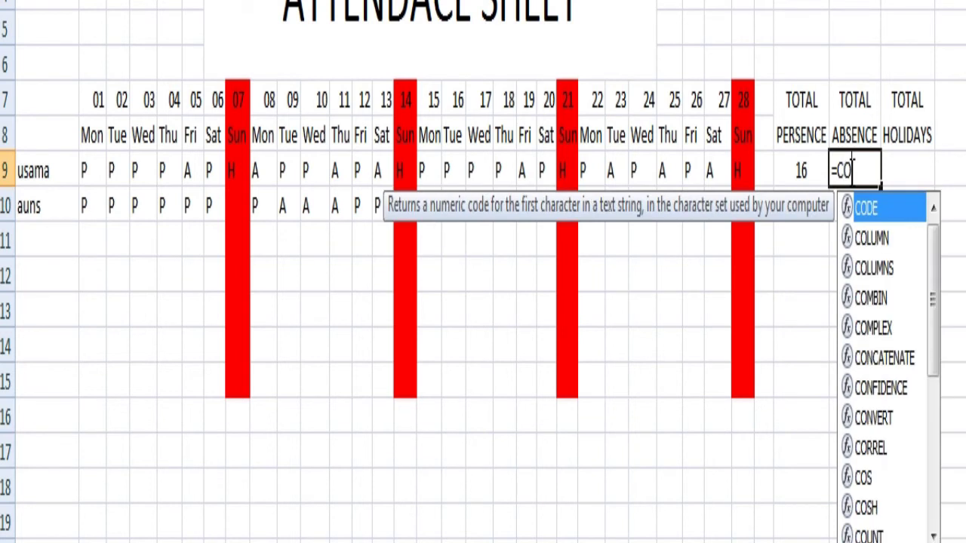
text(UNT)
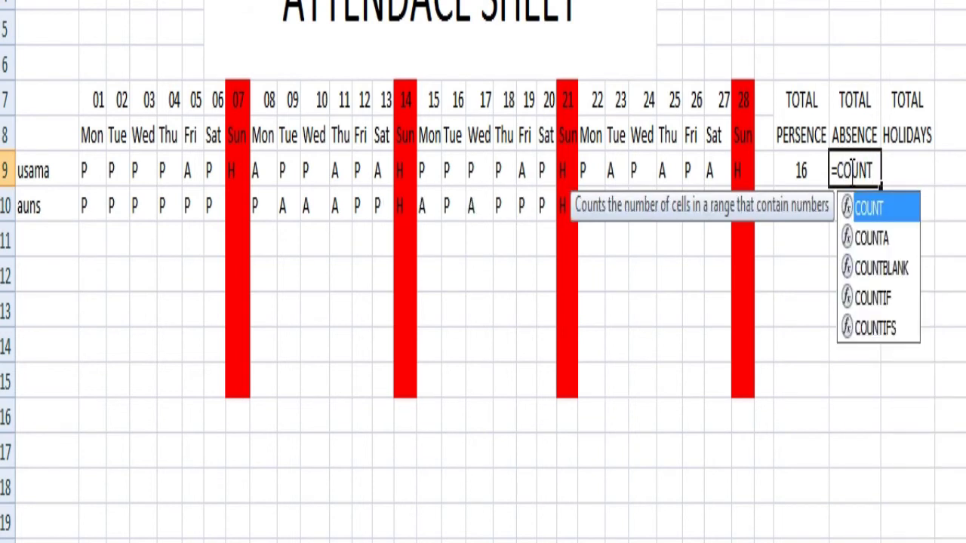
text(IF)
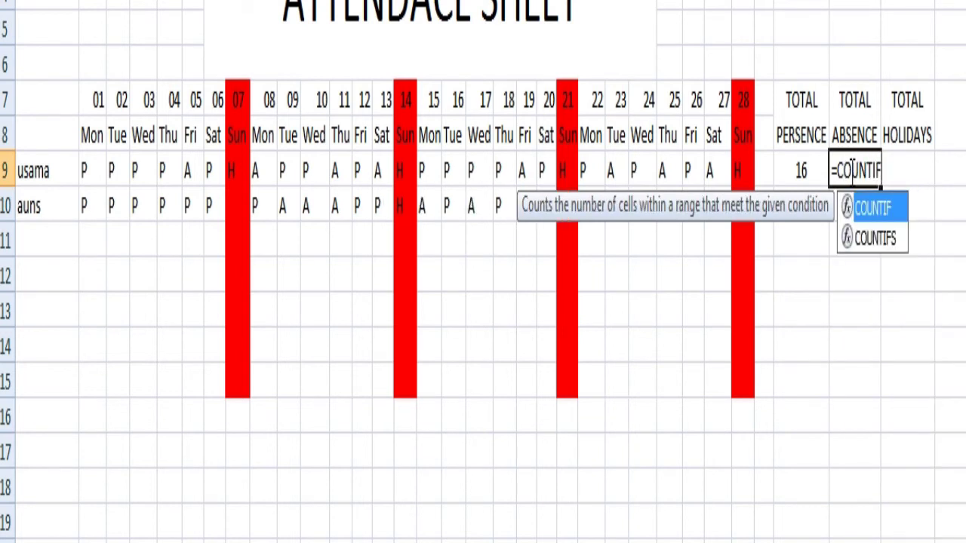
text(()
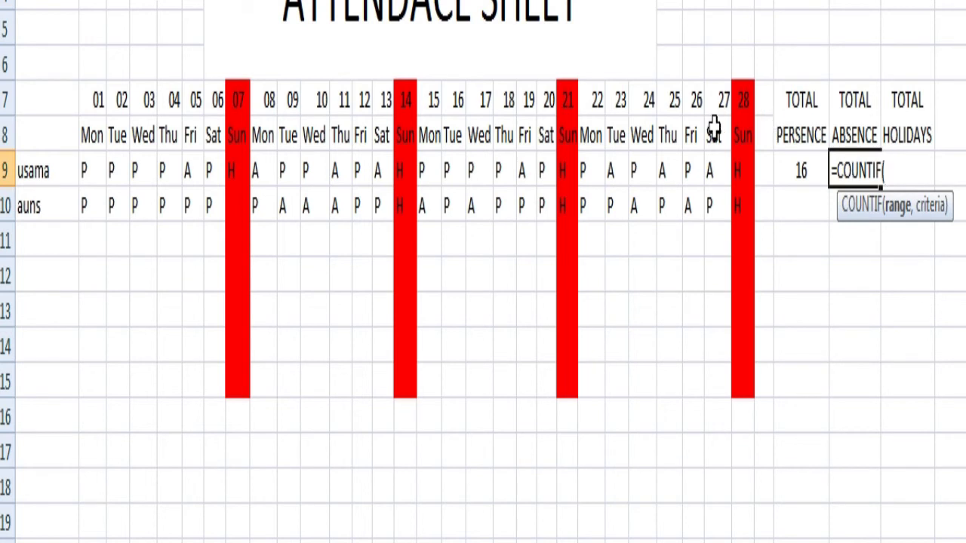
click(92, 164)
drag(92, 164, 743, 170)
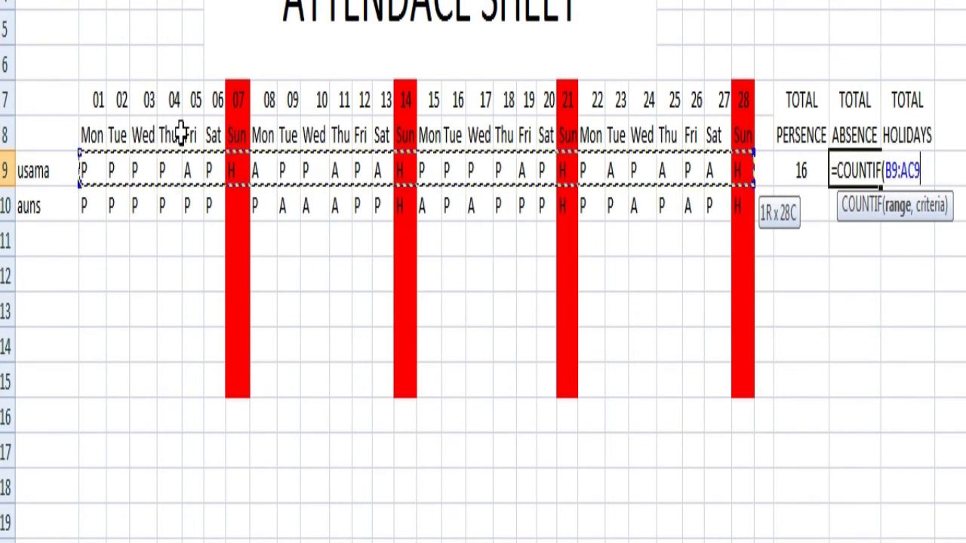
text(,)
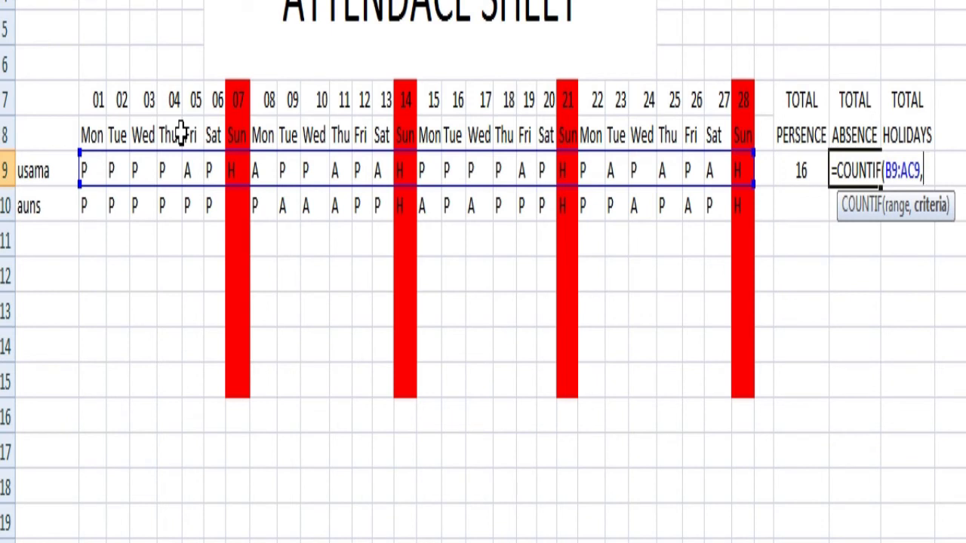
text("A"))
key(Return)
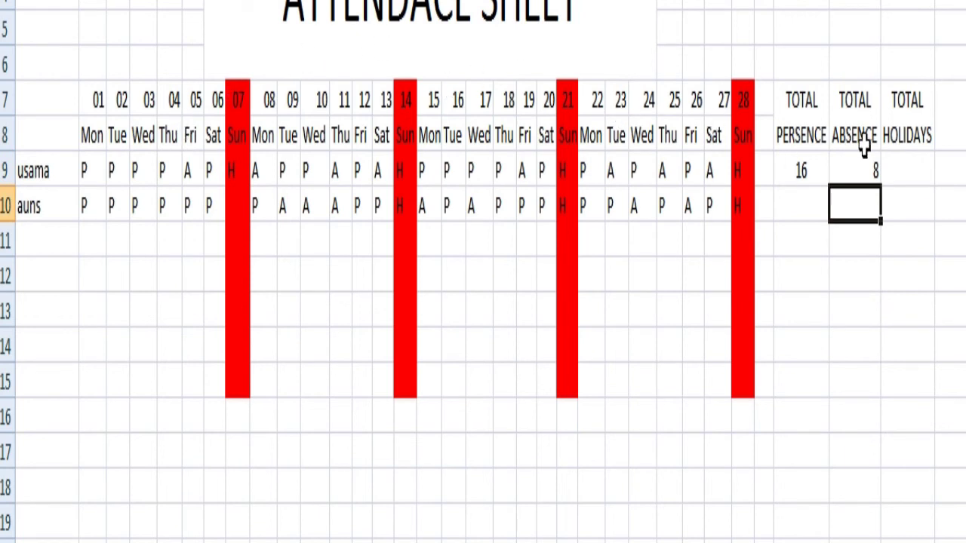
Enter a COUNTIF formula in the total holidays cell AG9 that counts the H entries in B9:AC9.
click(890, 142)
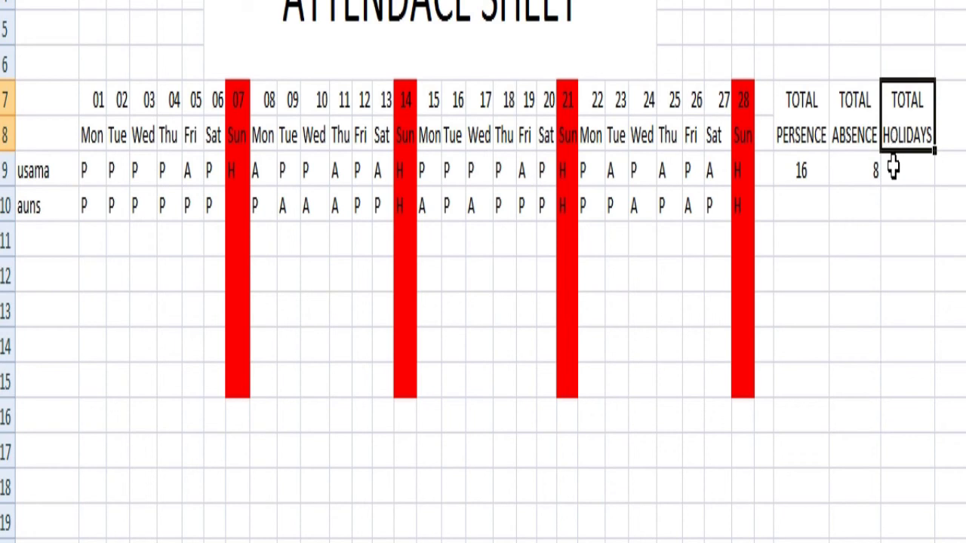
click(893, 170)
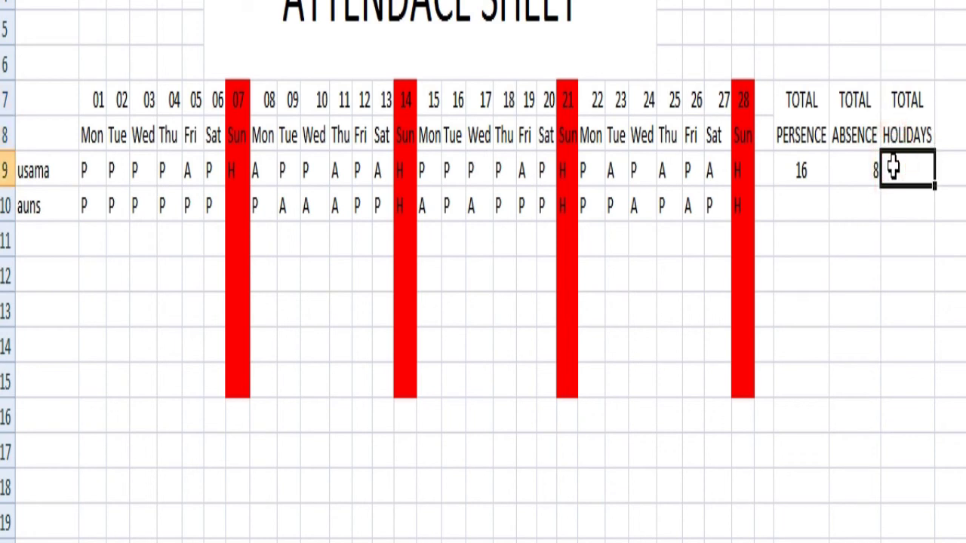
text(=)
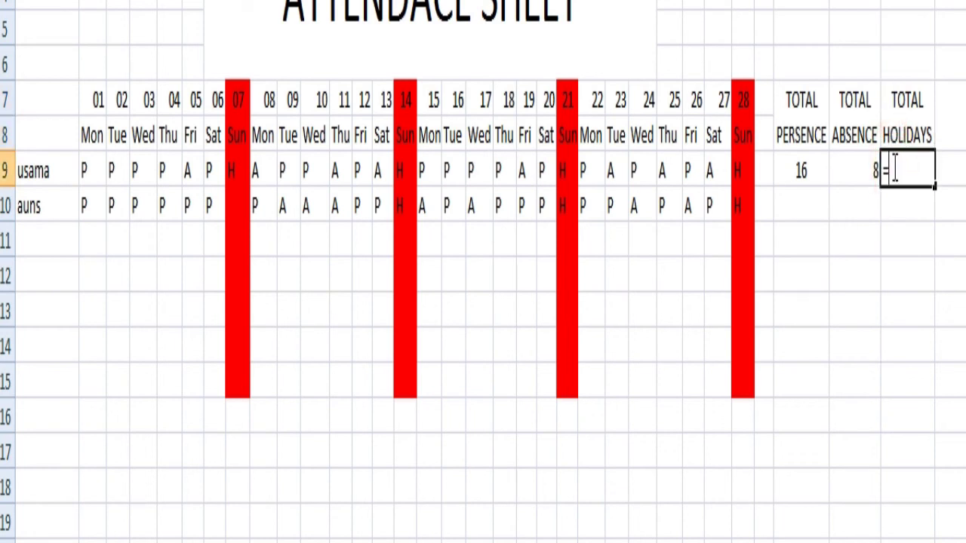
text(COUN)
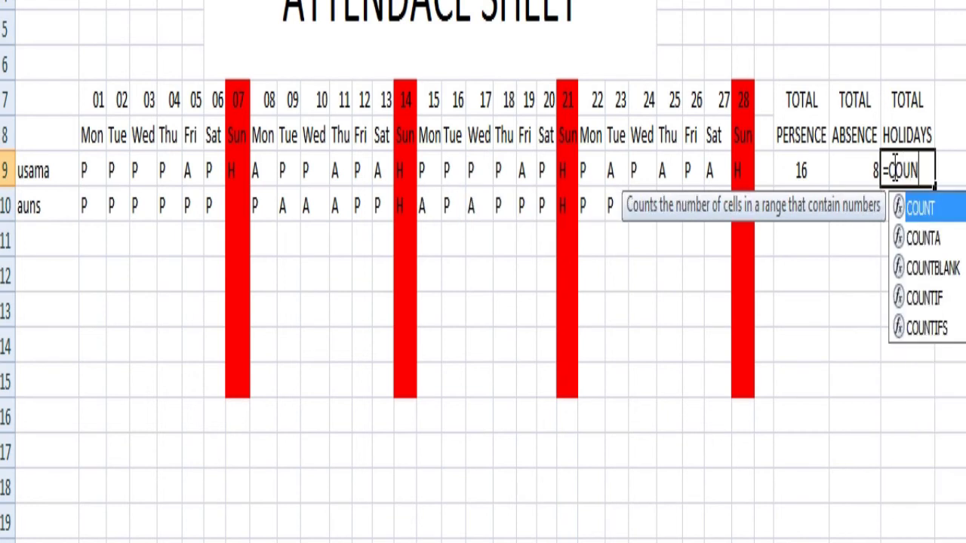
text(TIF)
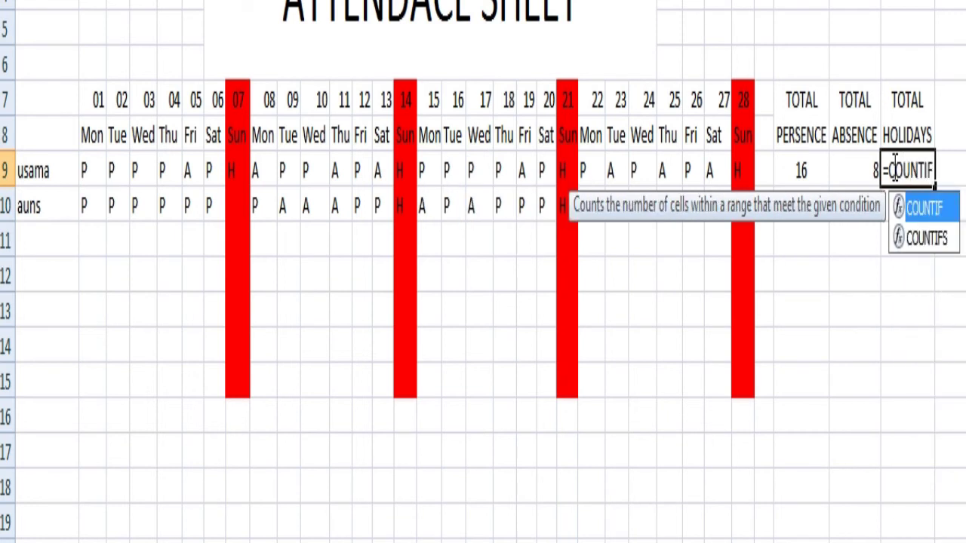
text(()
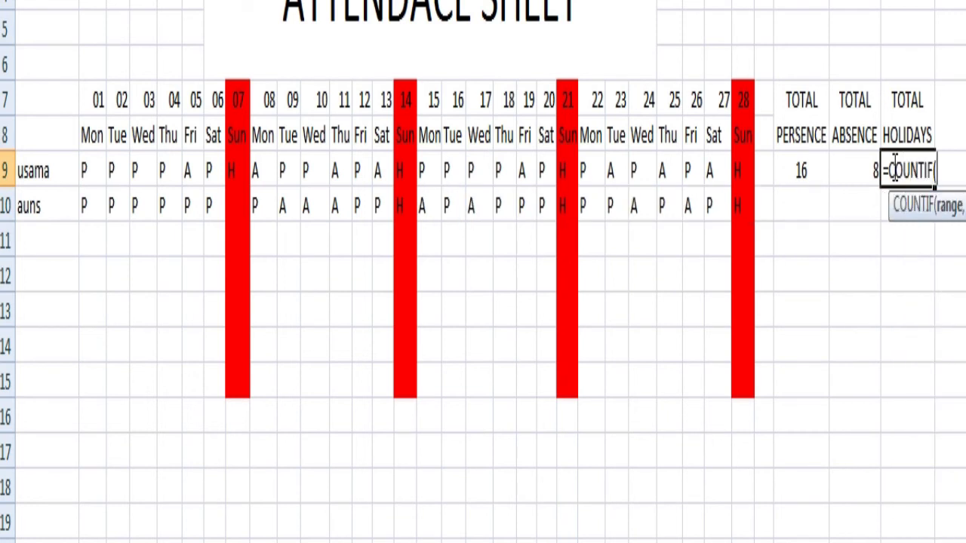
click(89, 161)
drag(88, 161, 747, 170)
drag(87, 166, 87, 166)
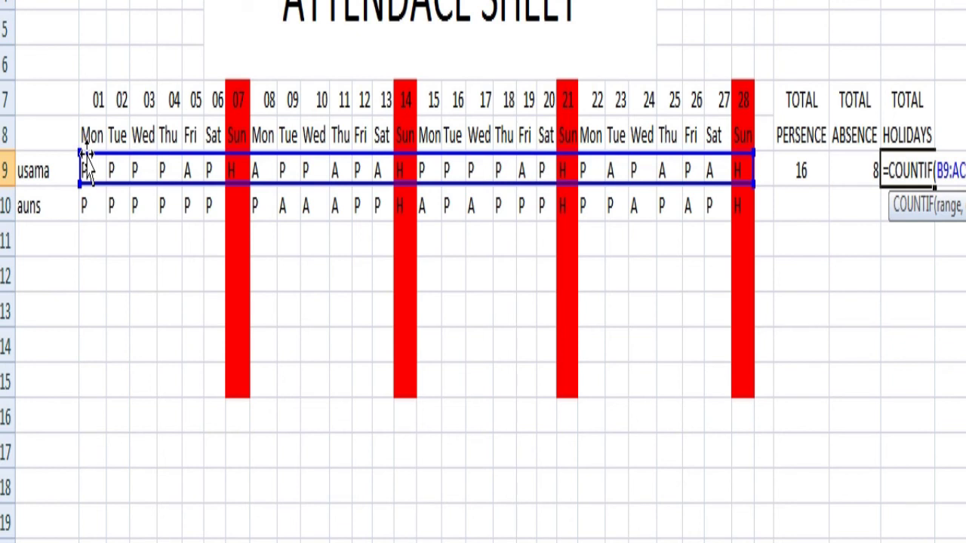
key(Return)
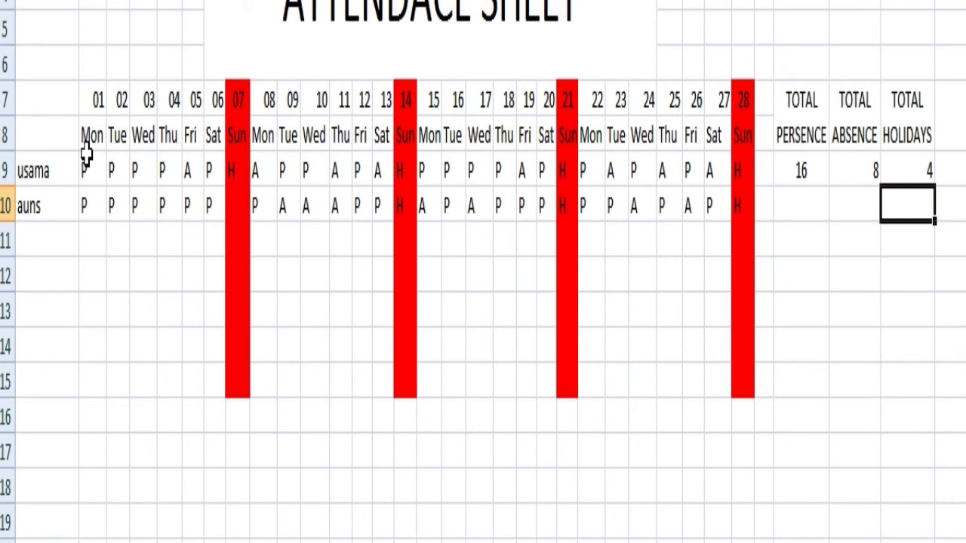
Fill the presence, absence and holidays total formulas in AE9, AF9 and AG9 down to row 10 for the second attendee.
click(798, 171)
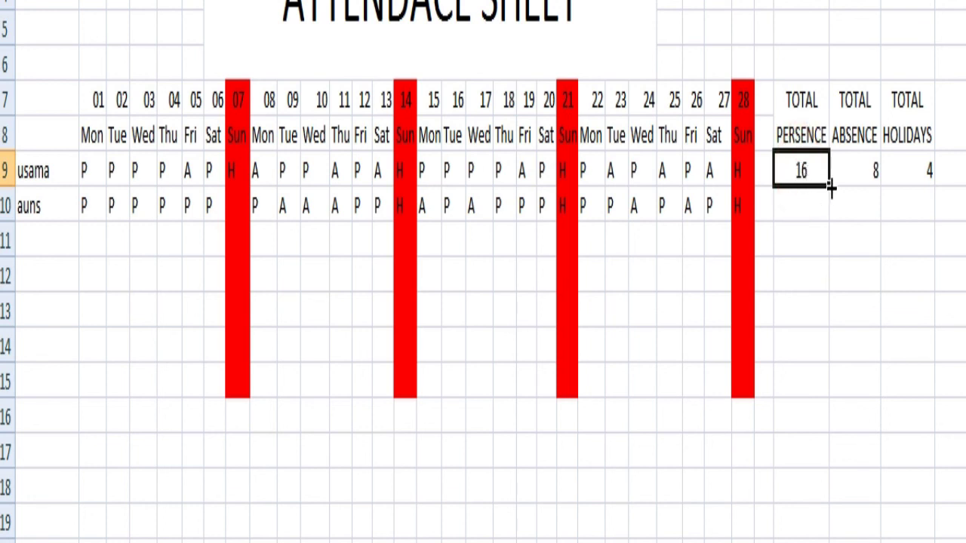
click(828, 188)
drag(828, 188, 828, 228)
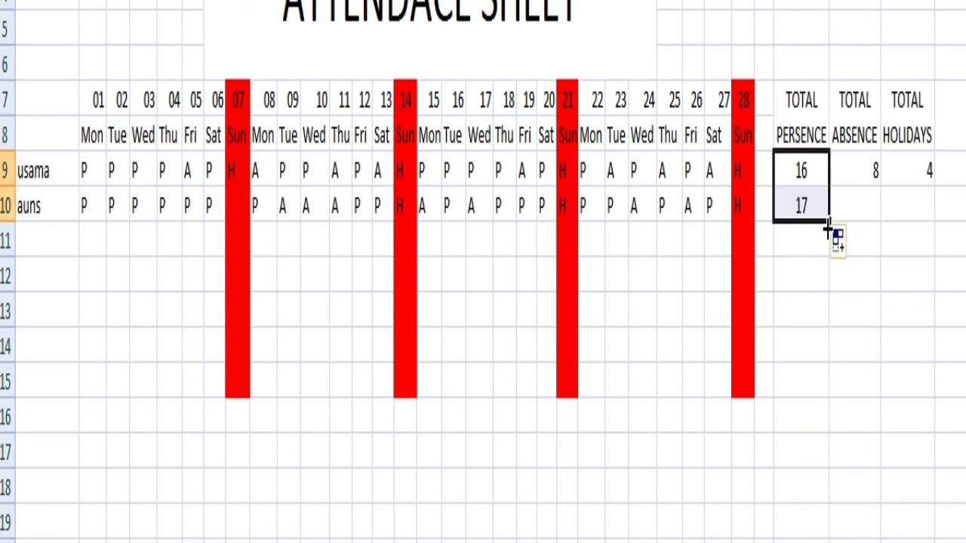
click(853, 145)
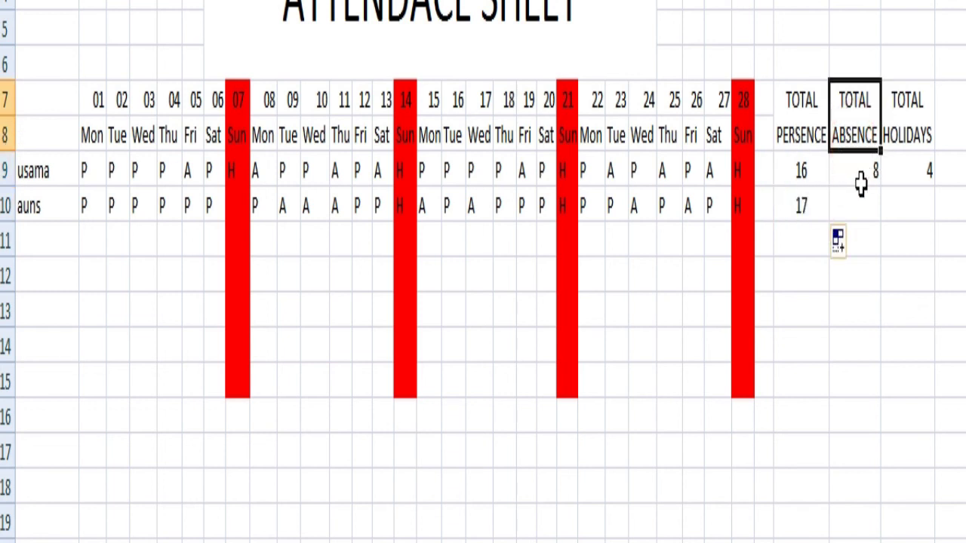
click(860, 183)
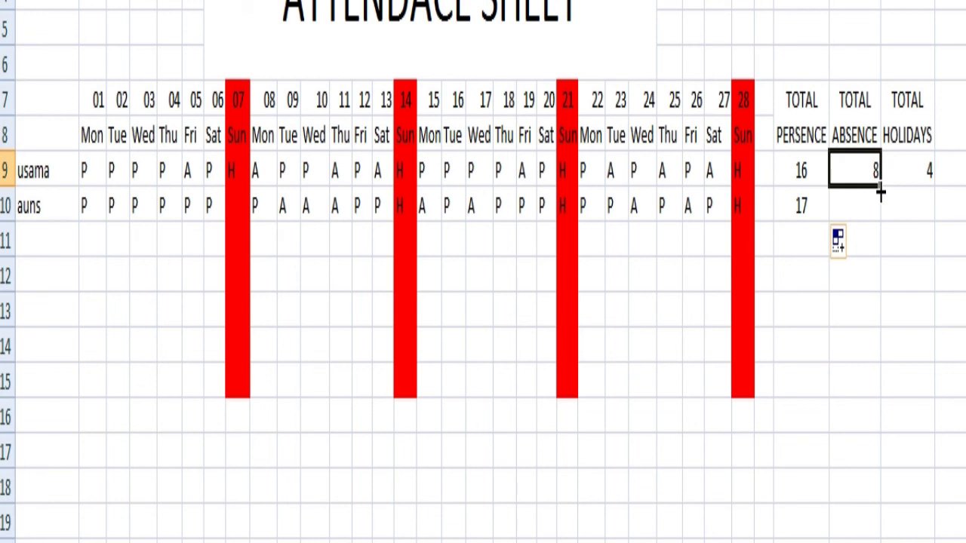
drag(879, 191, 880, 224)
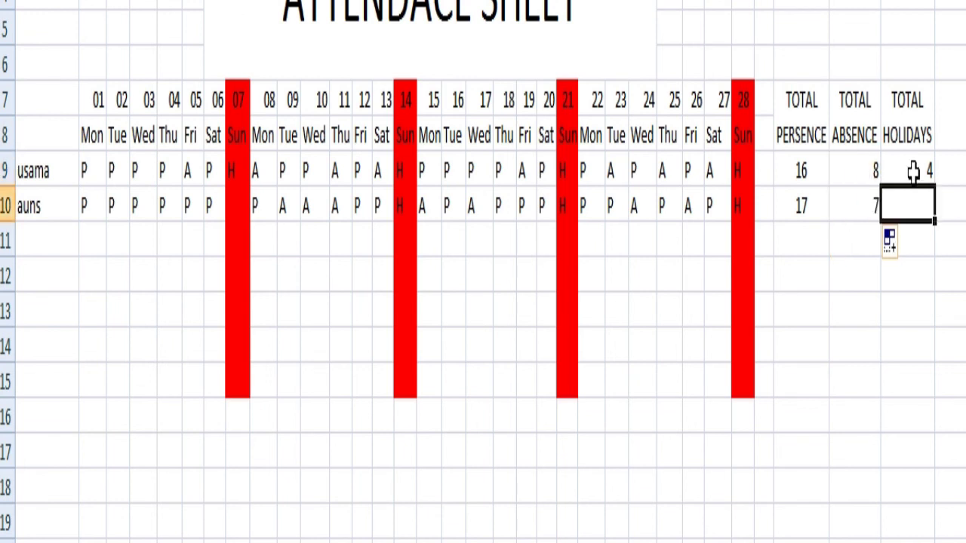
click(913, 172)
drag(931, 190, 930, 214)
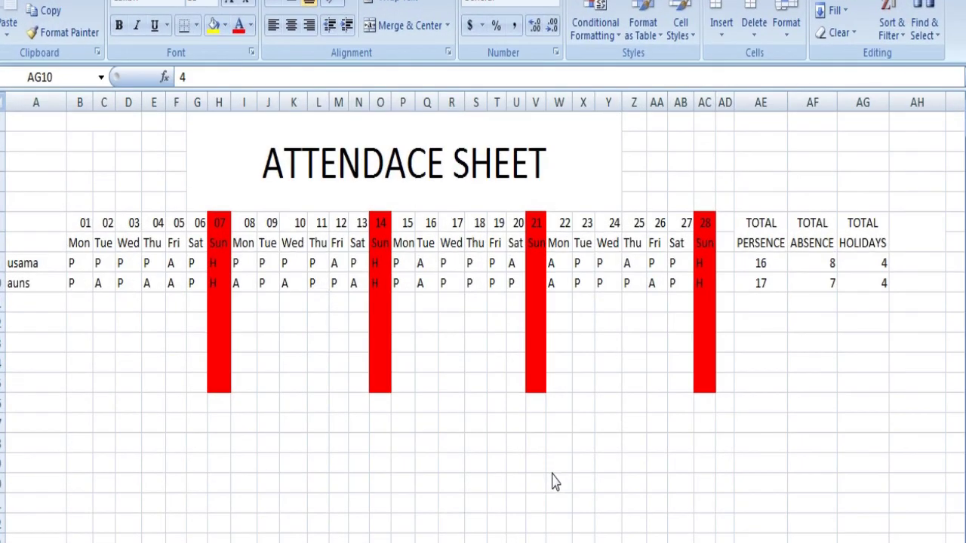